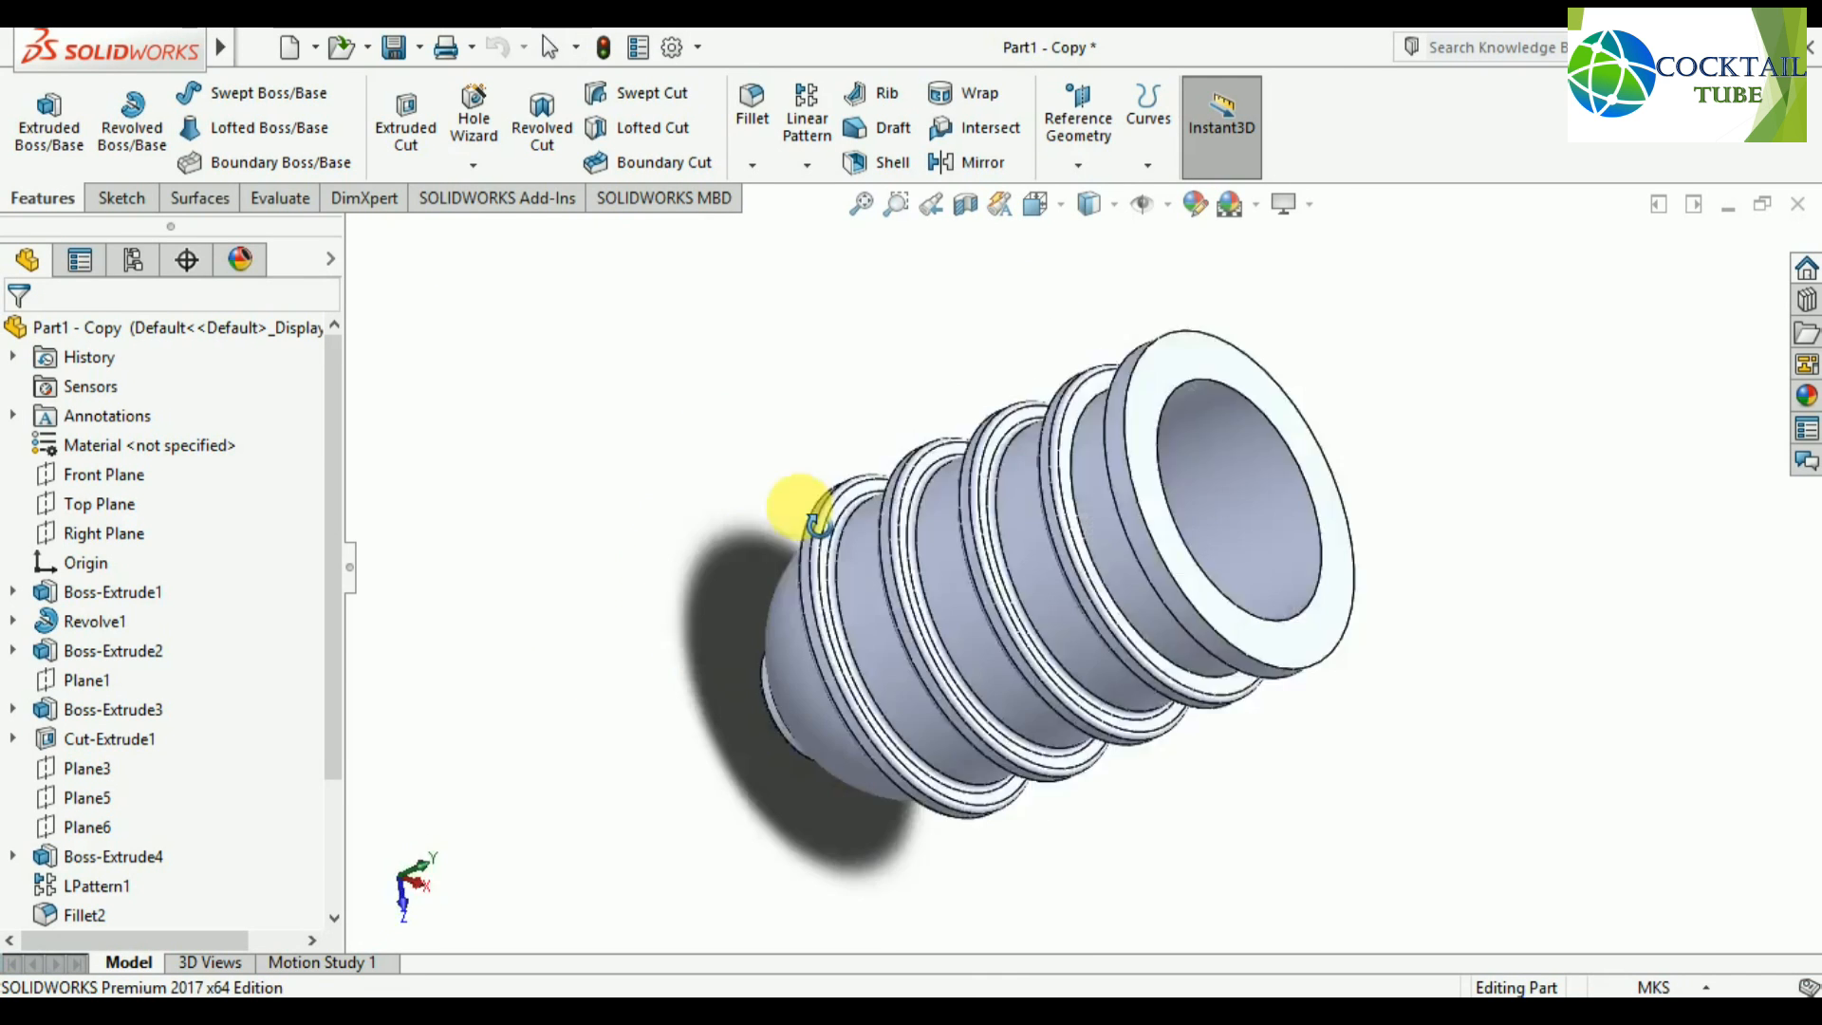
Inspect the tank's interior wall with a section view cut along the Front Plane.
click(965, 205)
middle_drag(732, 501, 724, 459)
drag(1106, 671, 1139, 714)
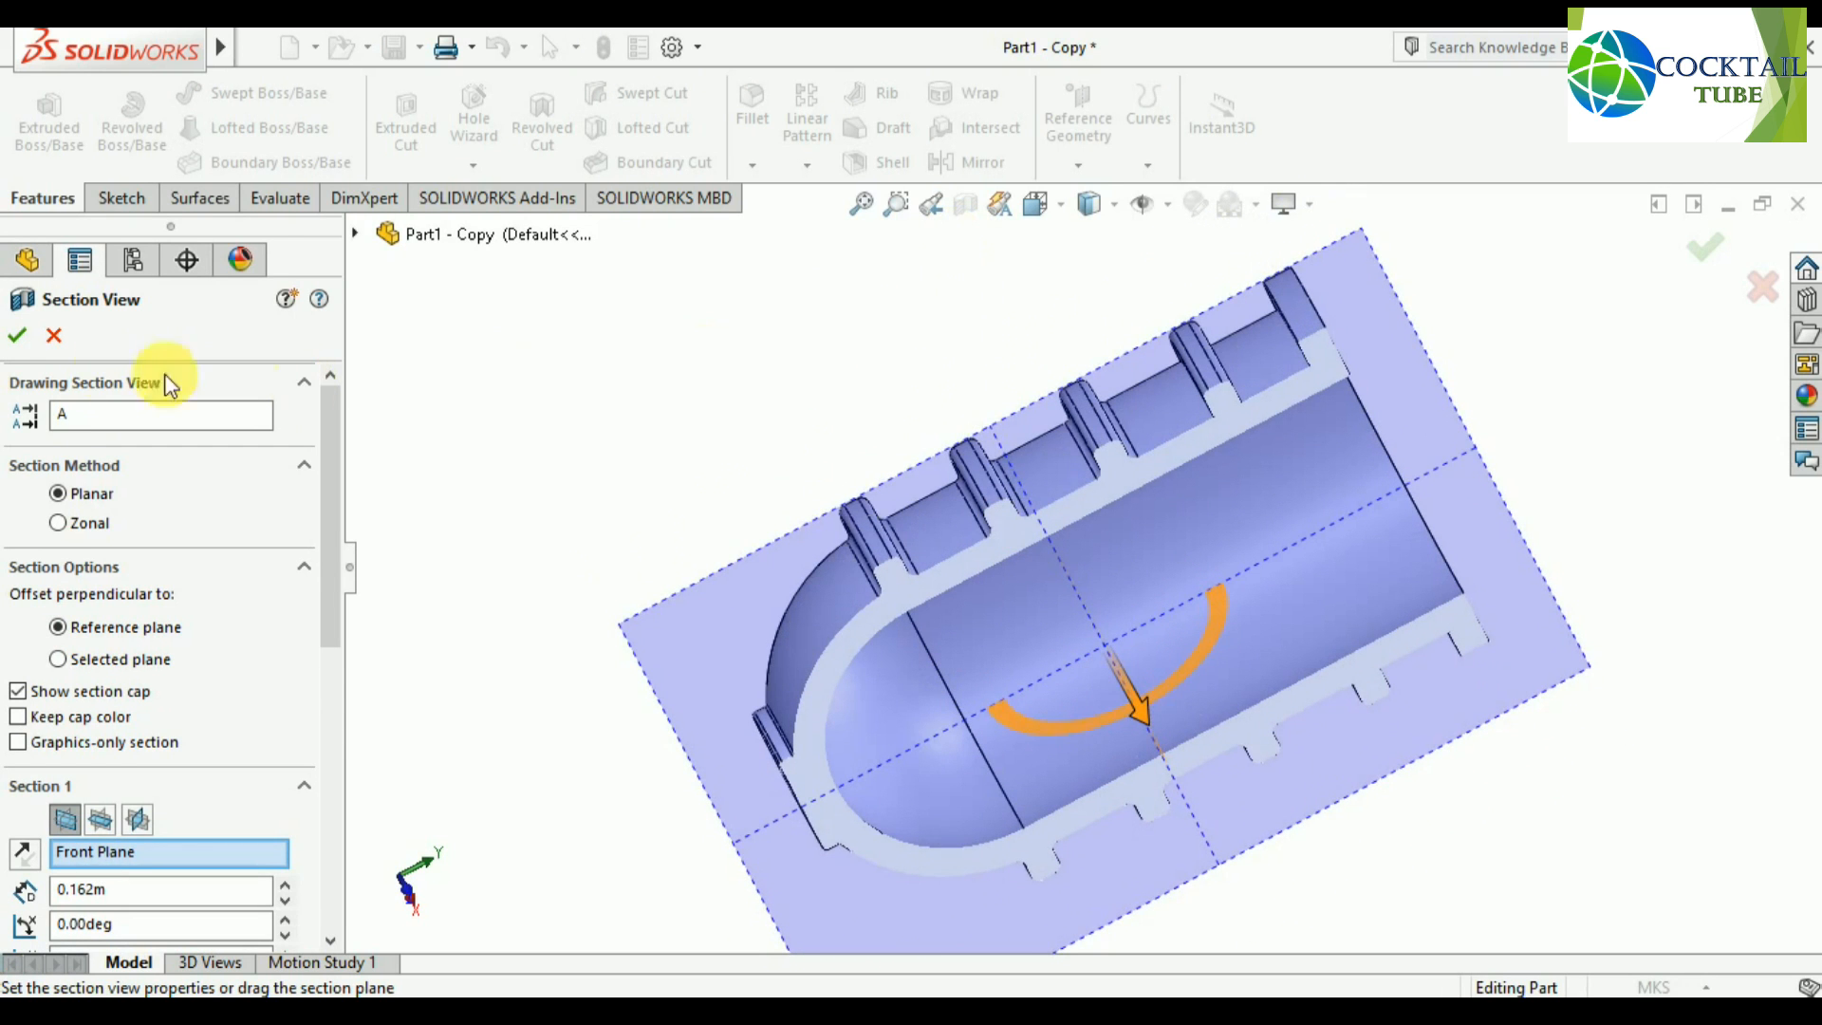
click(54, 335)
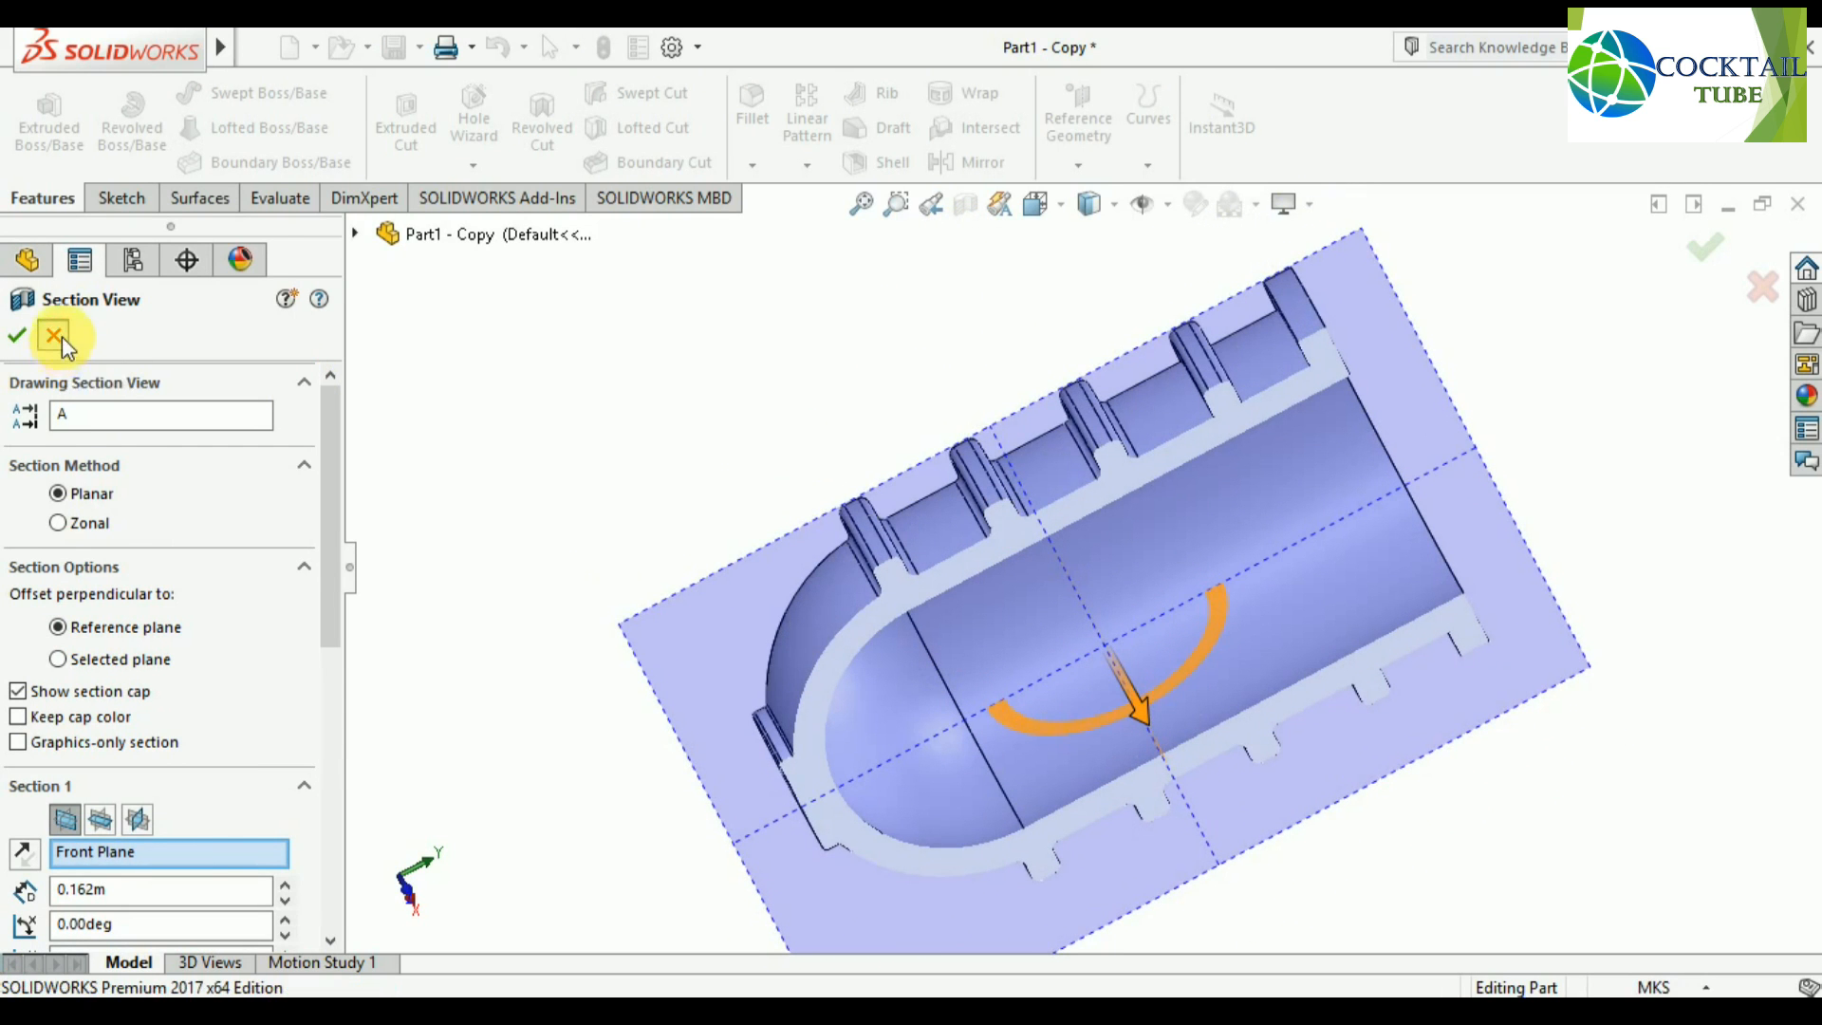
middle_drag(964, 357, 909, 481)
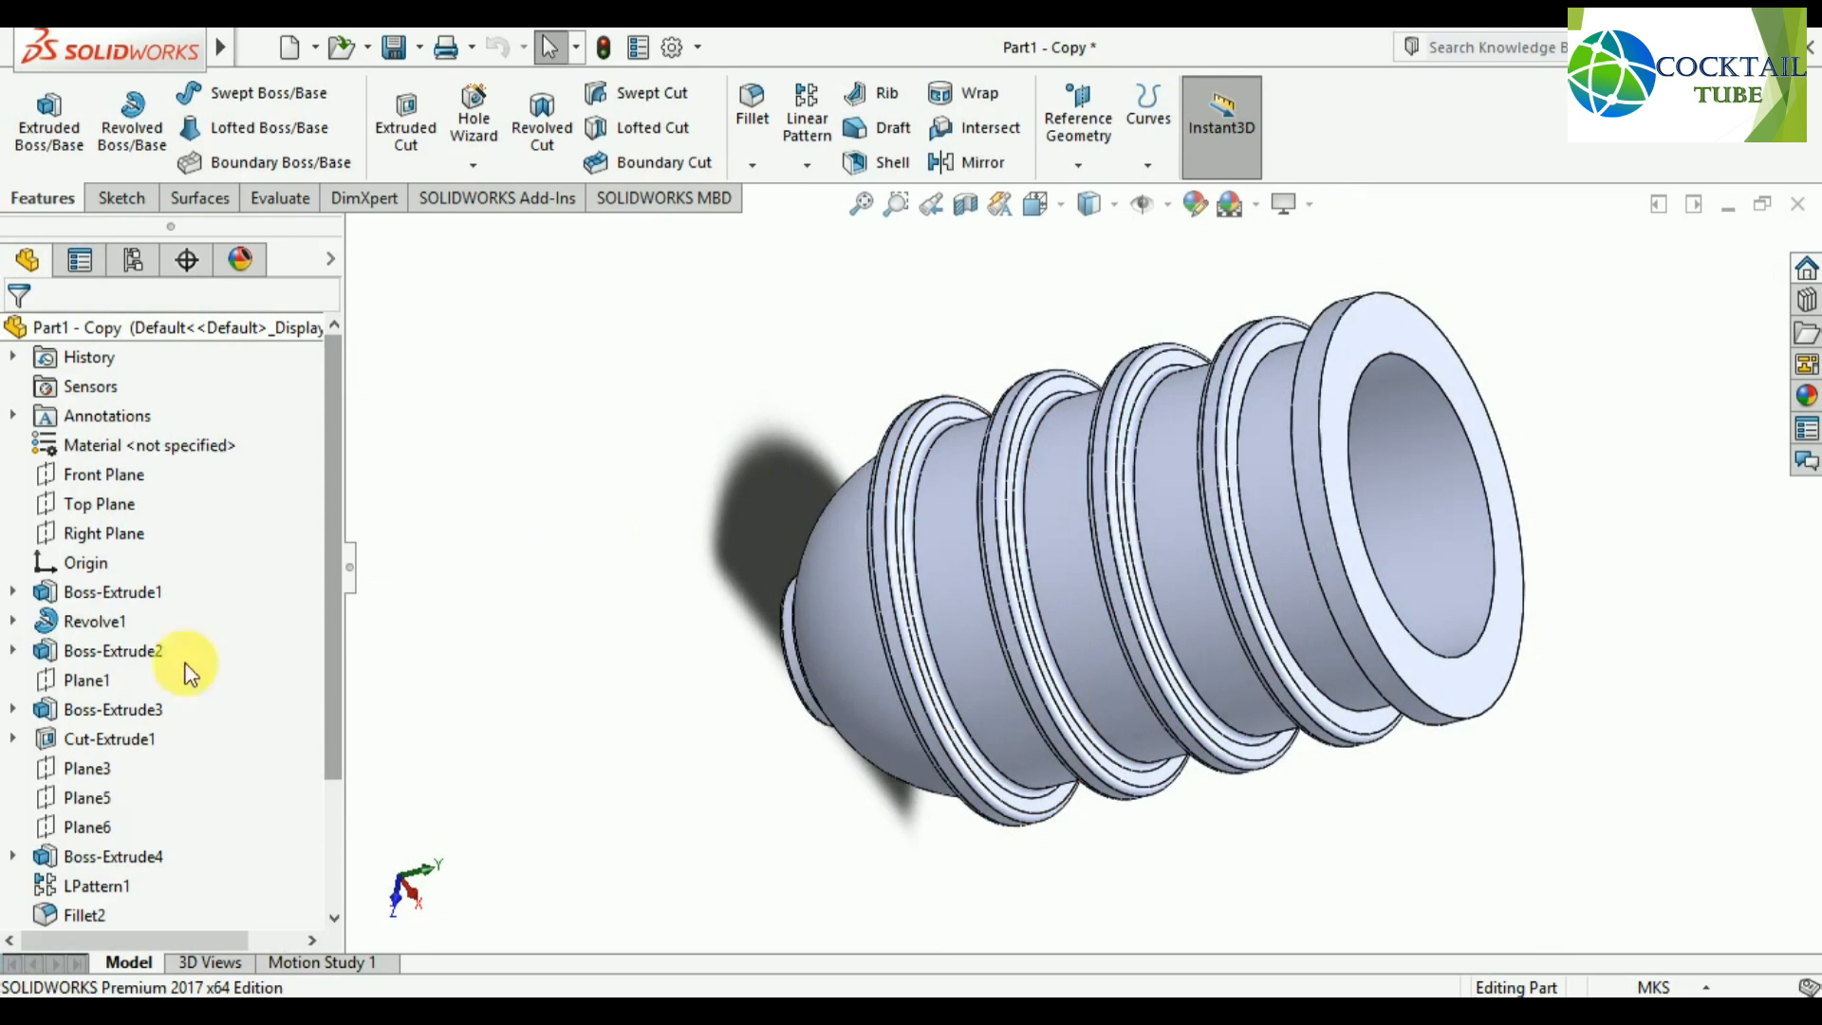
scroll(884, 534, down, 1)
scroll(885, 533, up, 1)
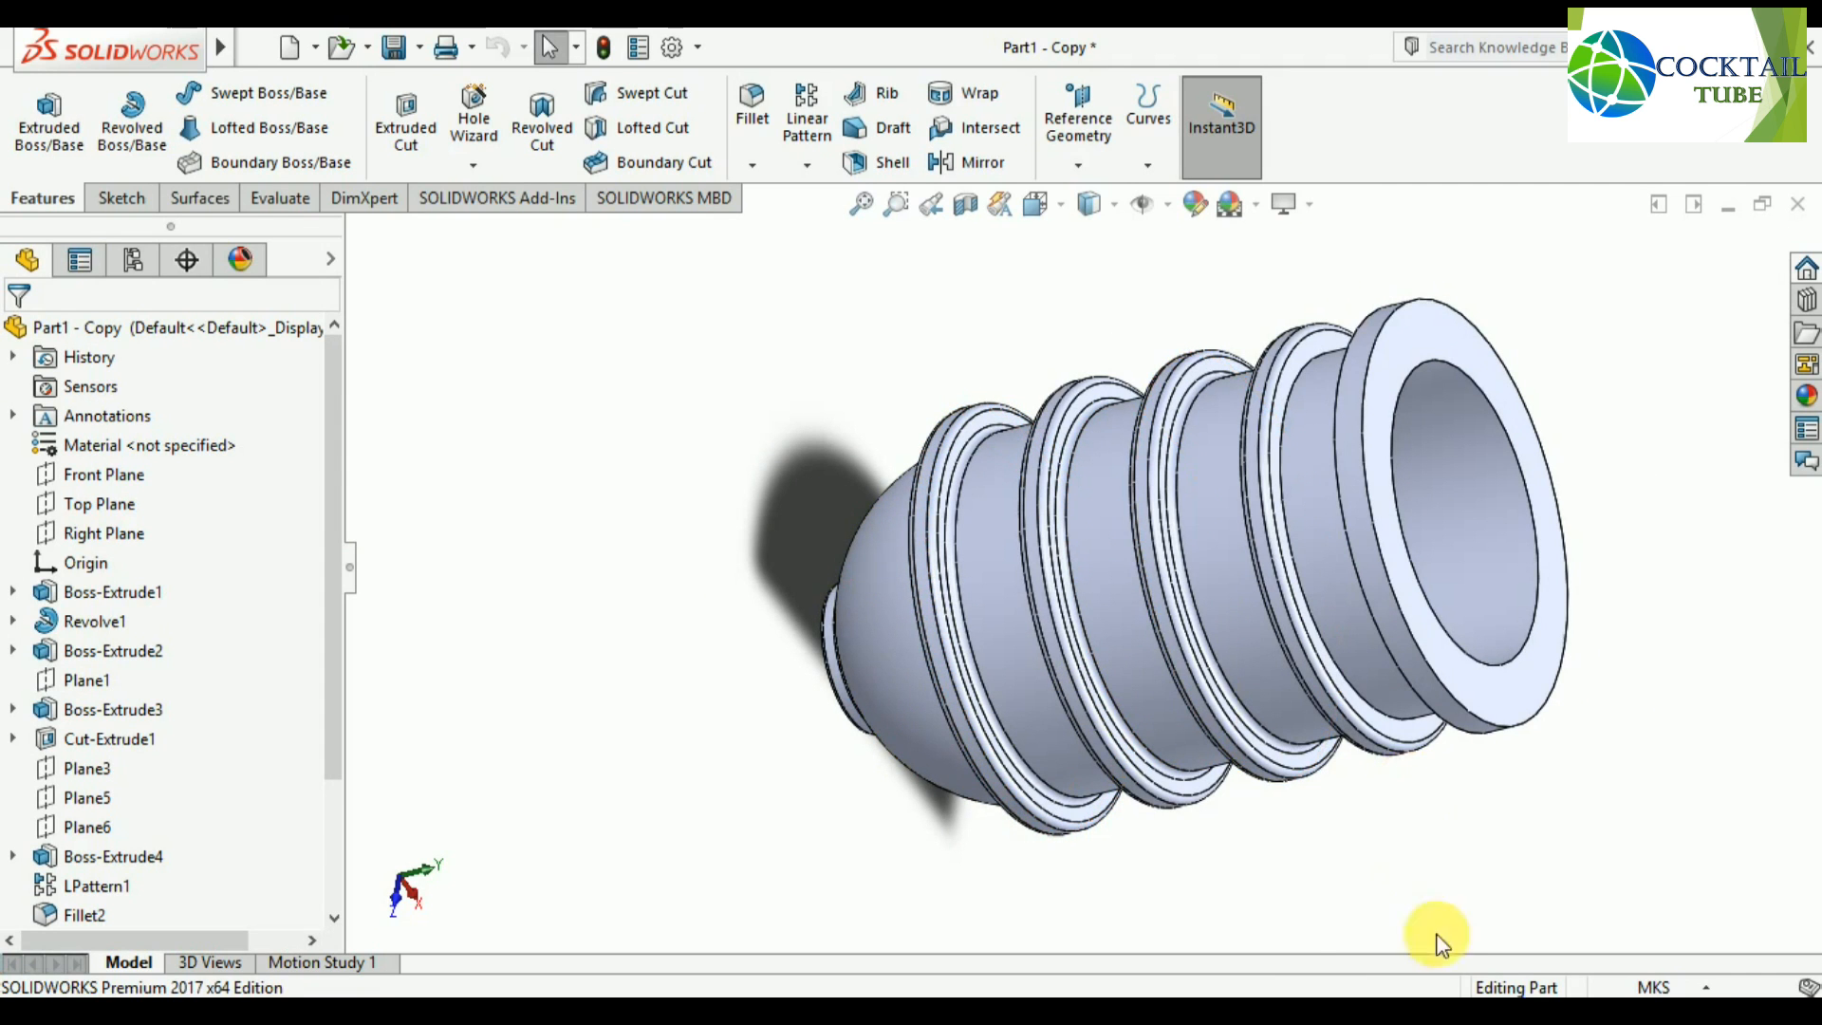
Switch to the PowerPoint presentation, review the Material Details and Load Case 1 boundary setup slides, and return to SOLIDWORKS.
click(1443, 1002)
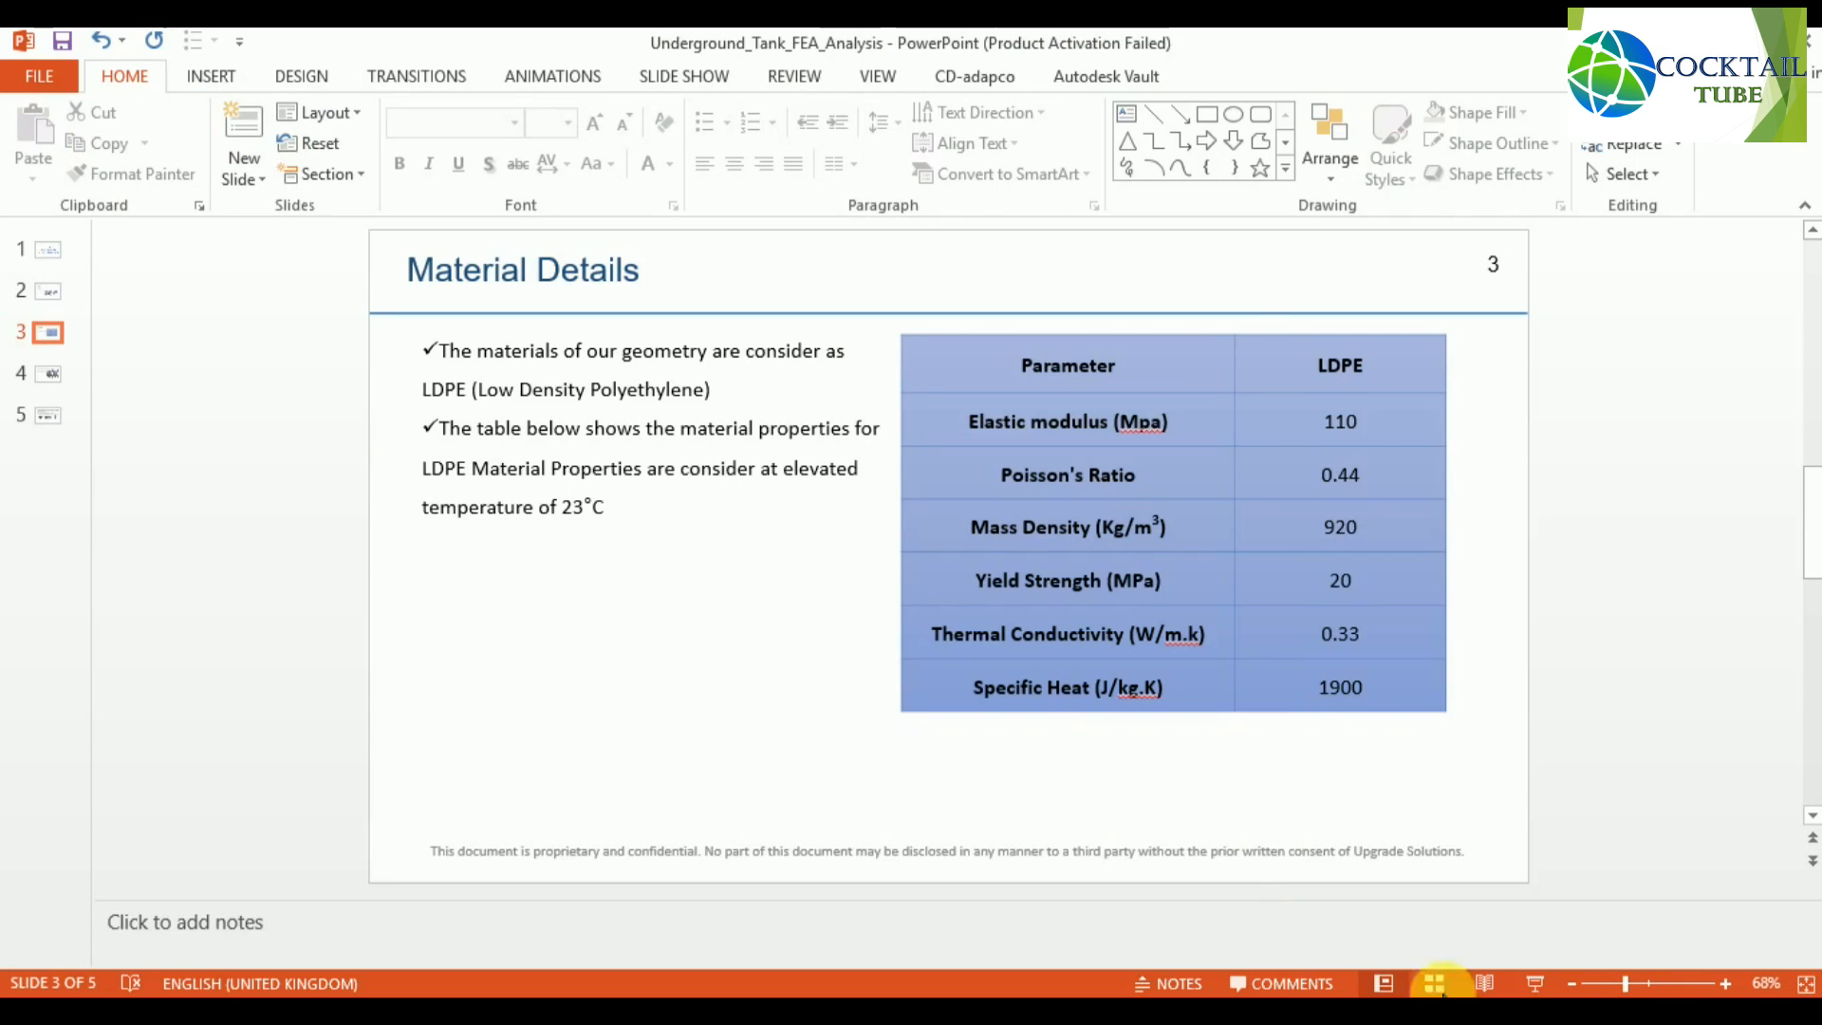
scroll(735, 564, down, 1)
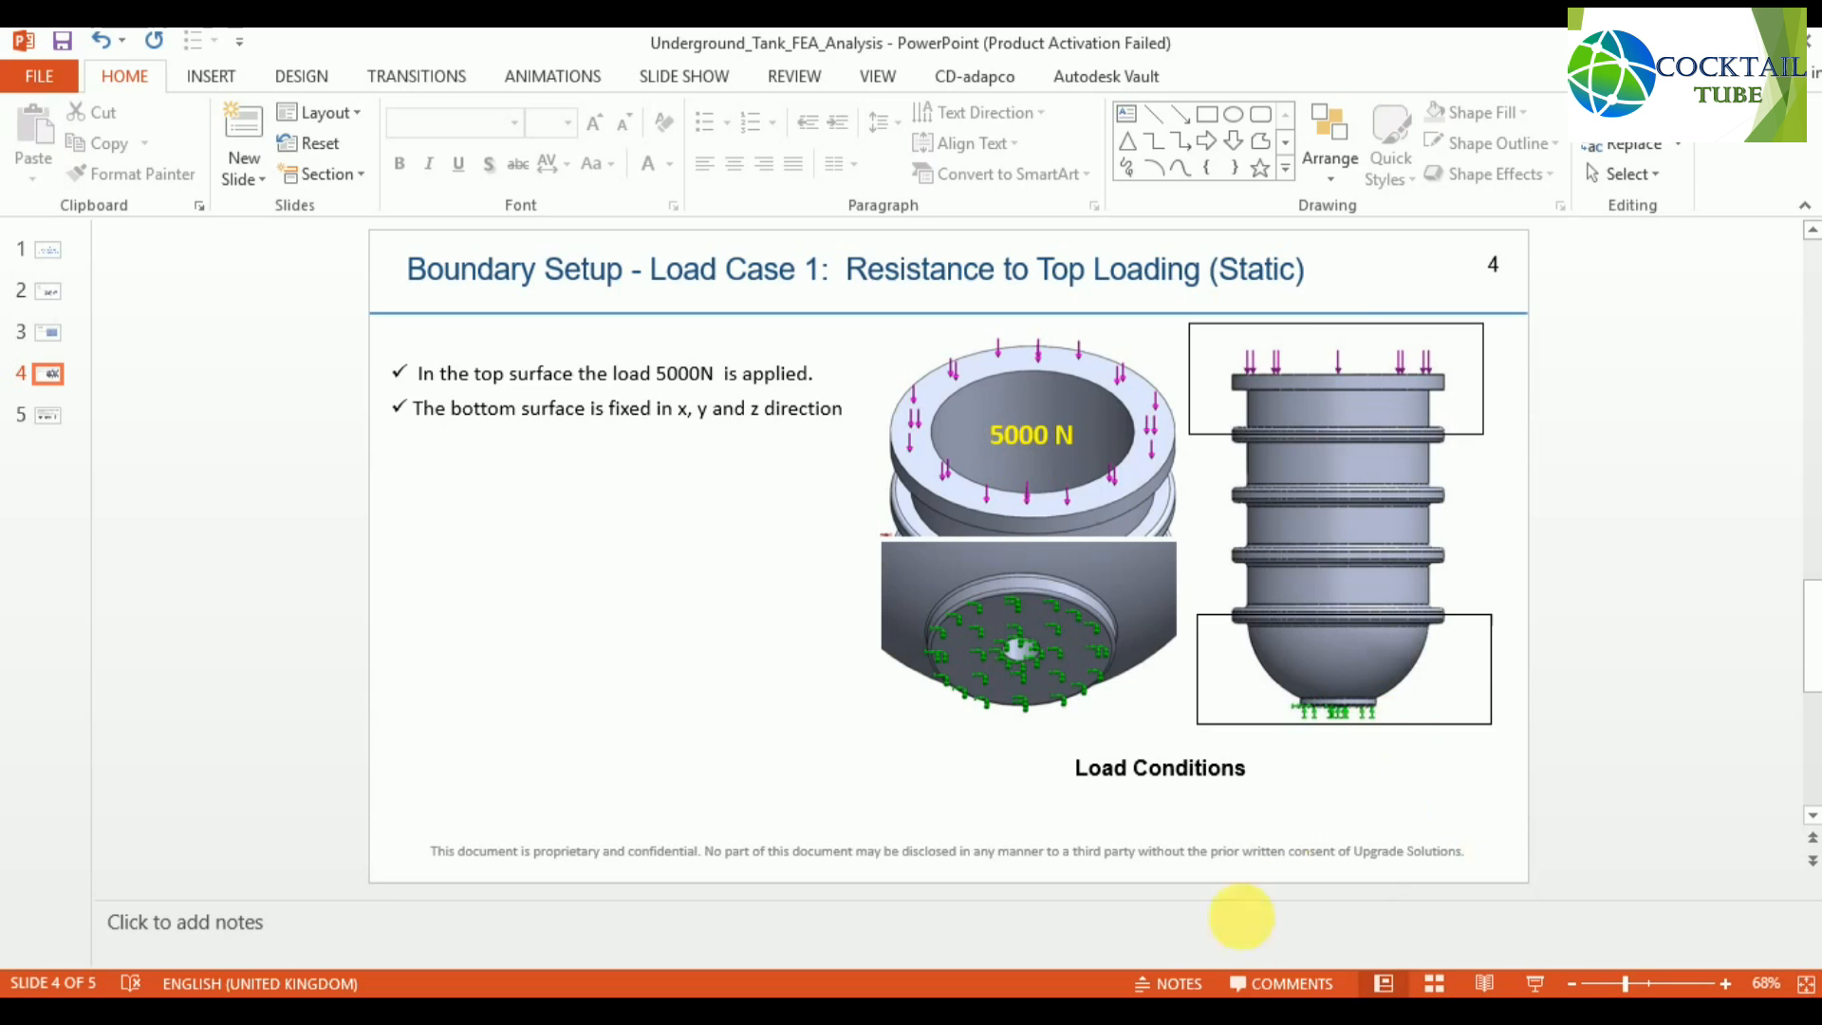
click(1223, 1008)
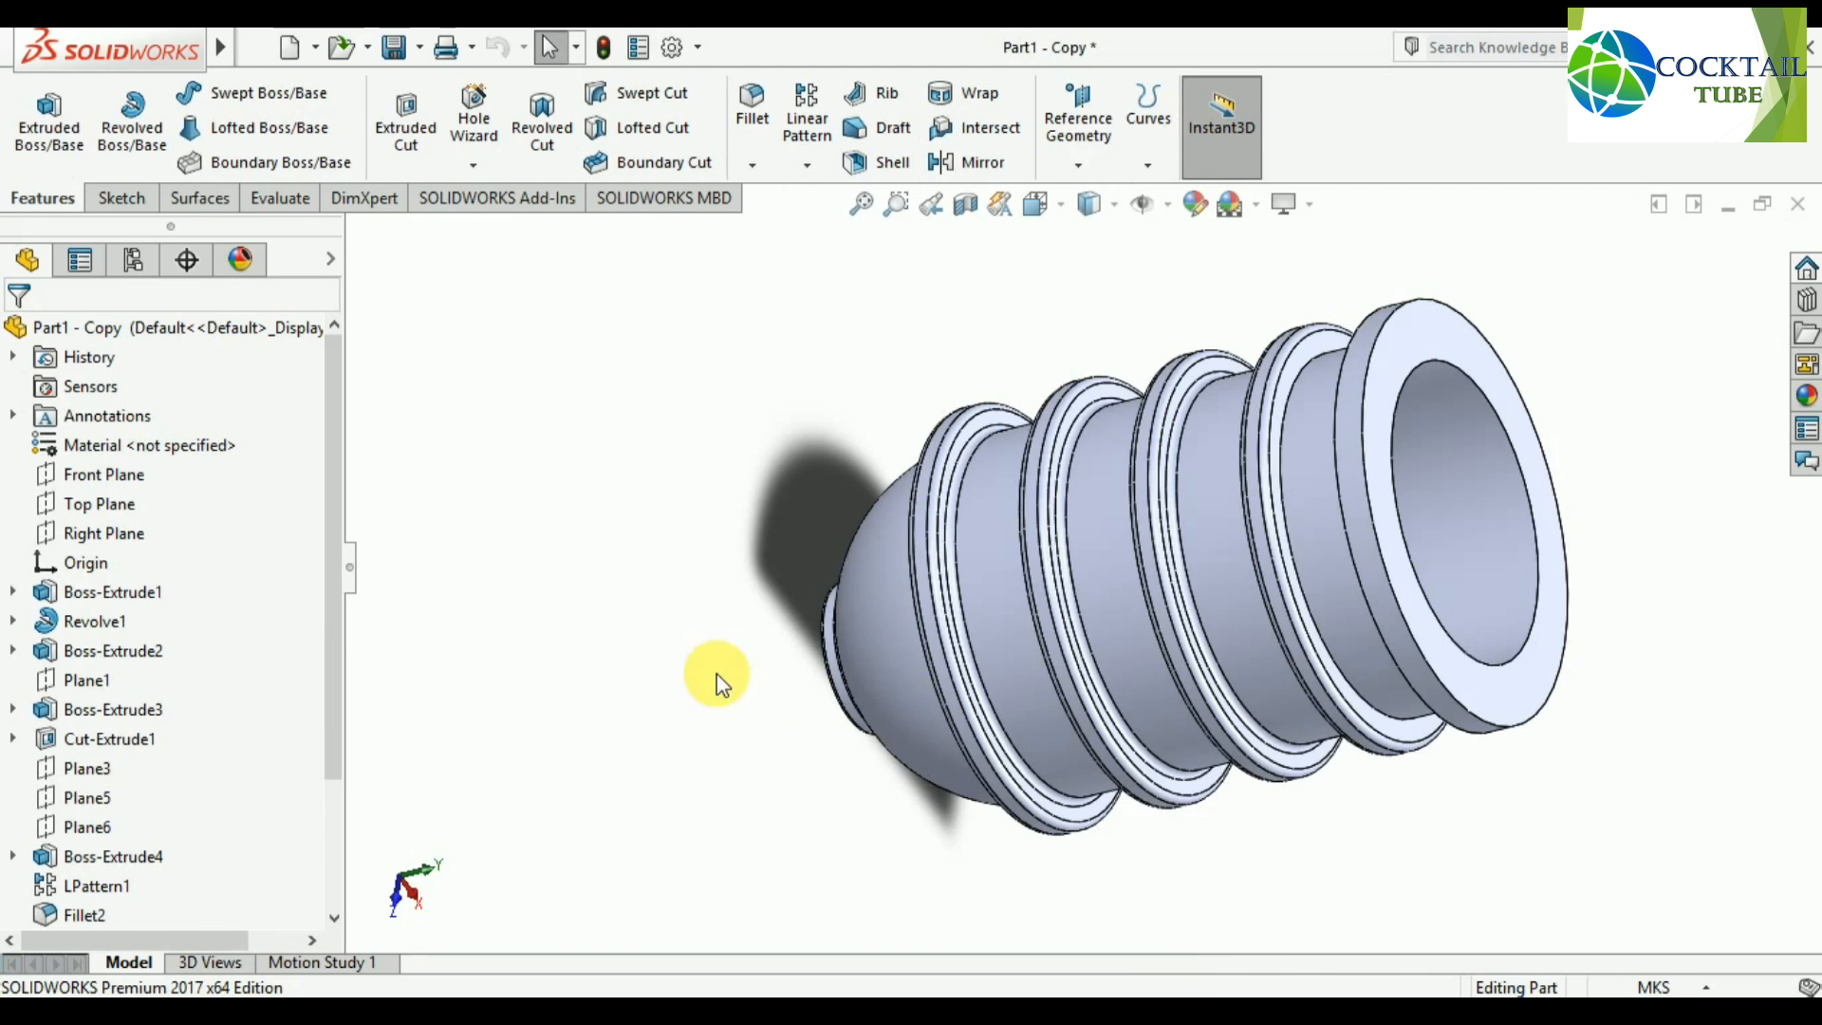
Enable the SOLIDWORKS Simulation add-in and bring up its study commands.
click(451, 199)
click(511, 135)
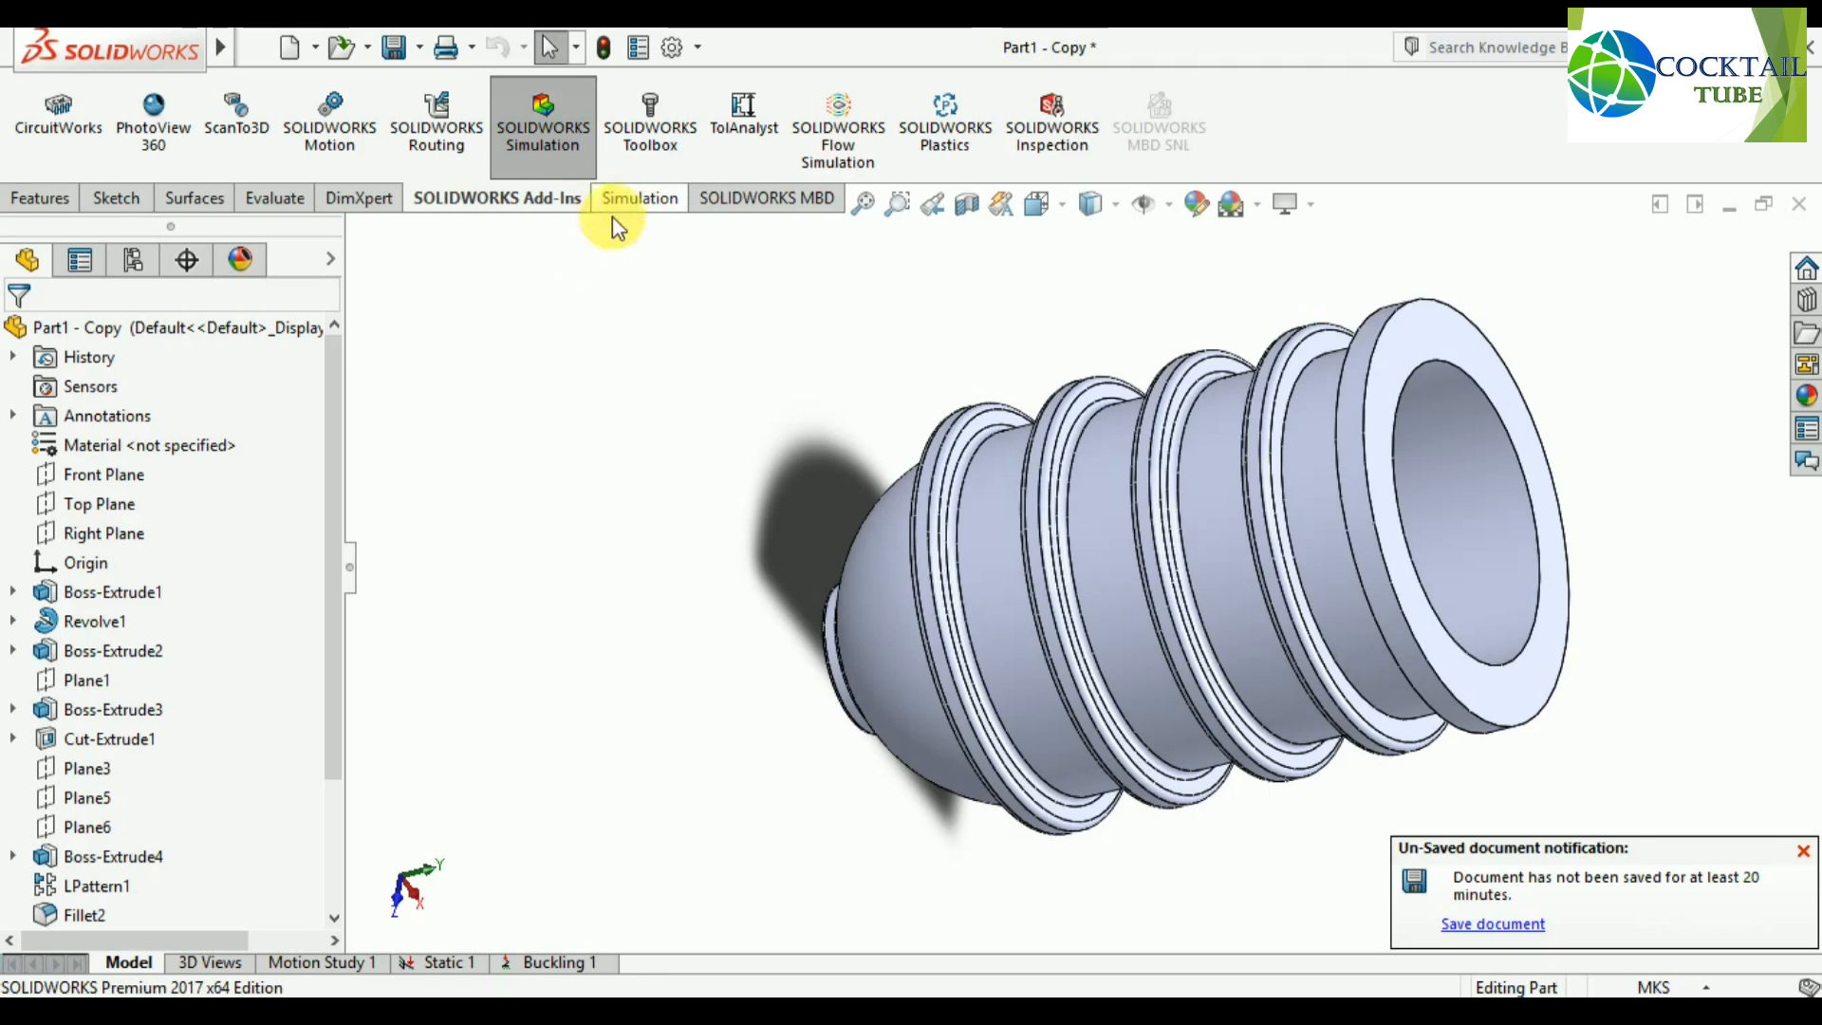
click(647, 197)
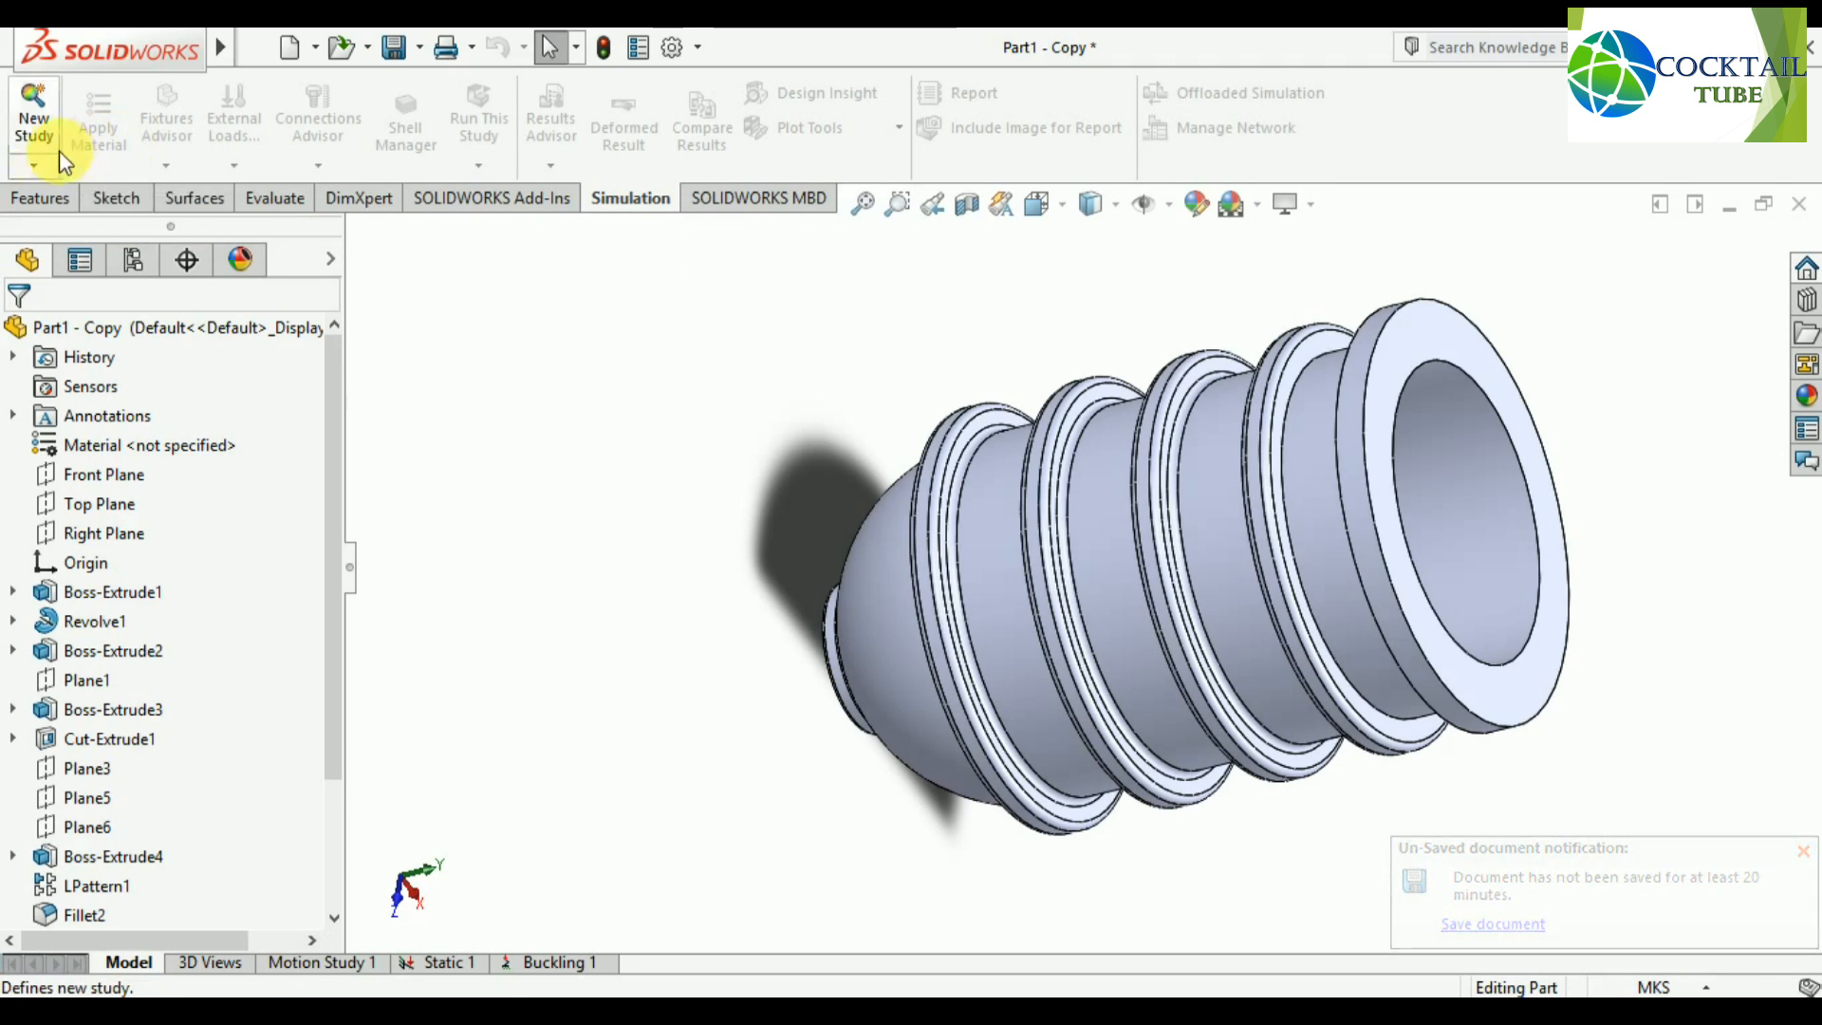
Create a new static simulation study named "Resistance to To Loading".
click(33, 165)
click(68, 200)
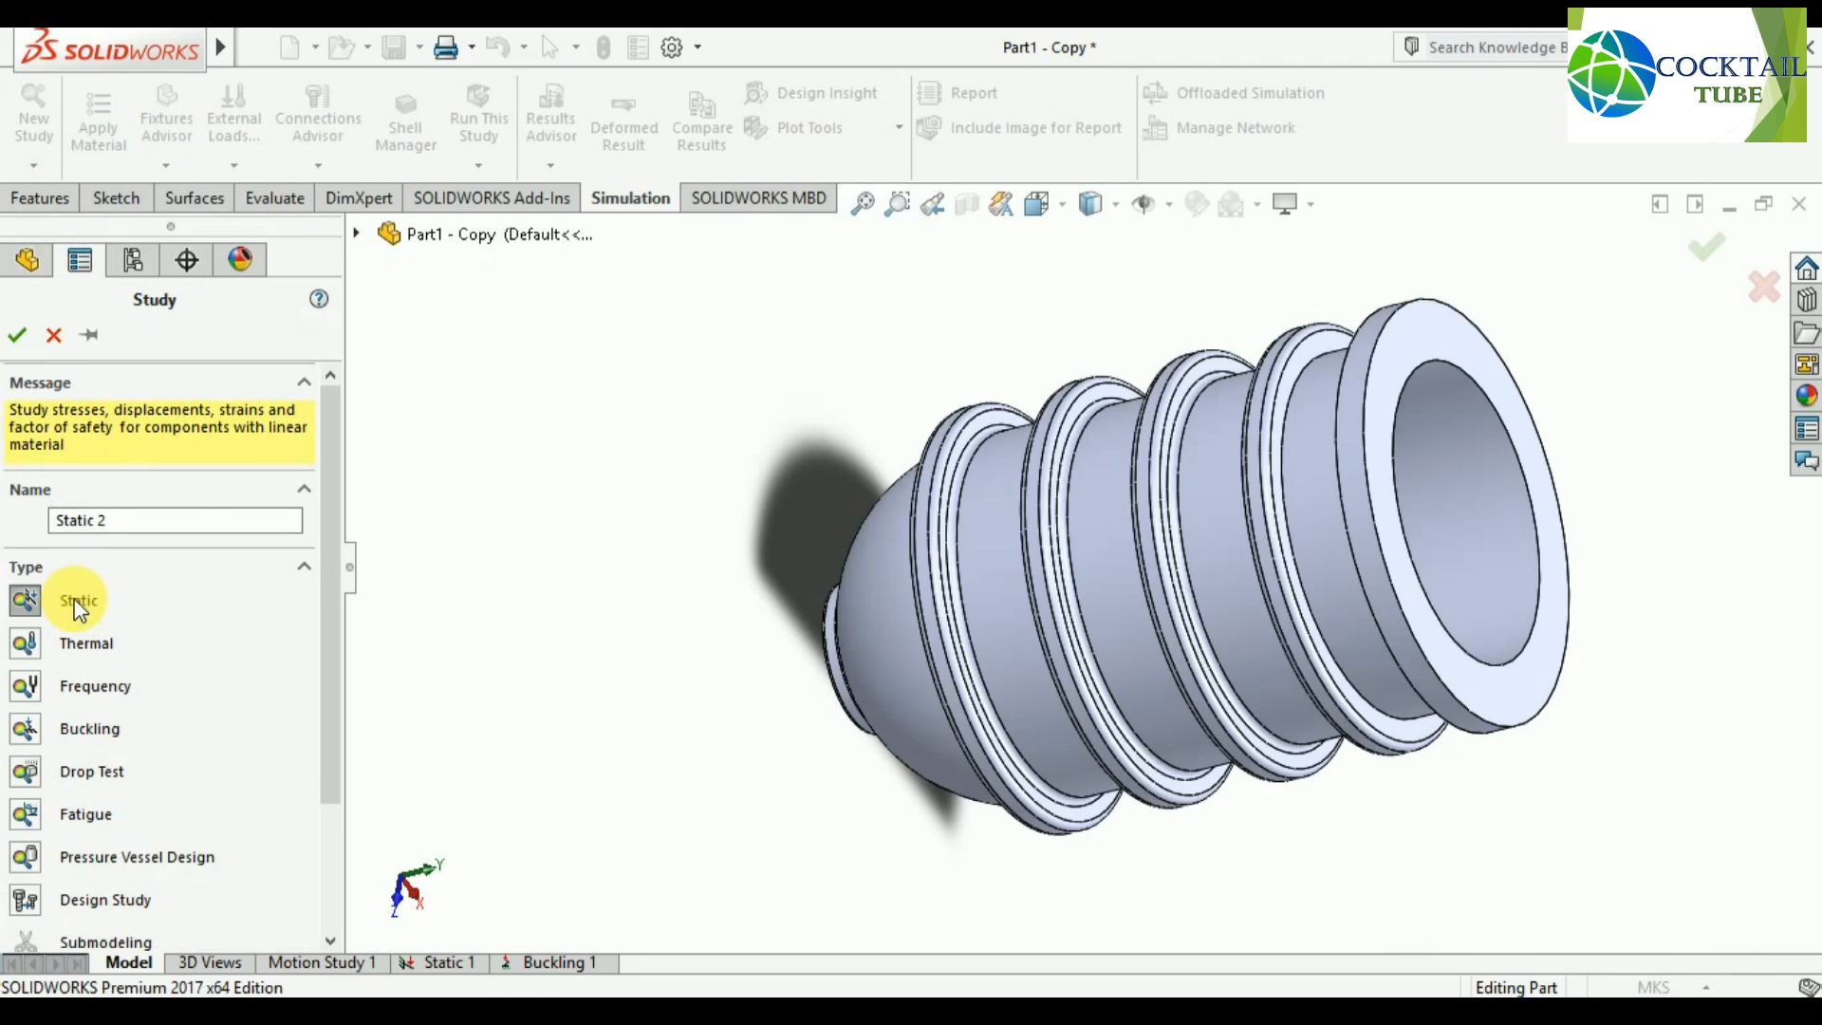
click(75, 608)
drag(155, 520, 43, 529)
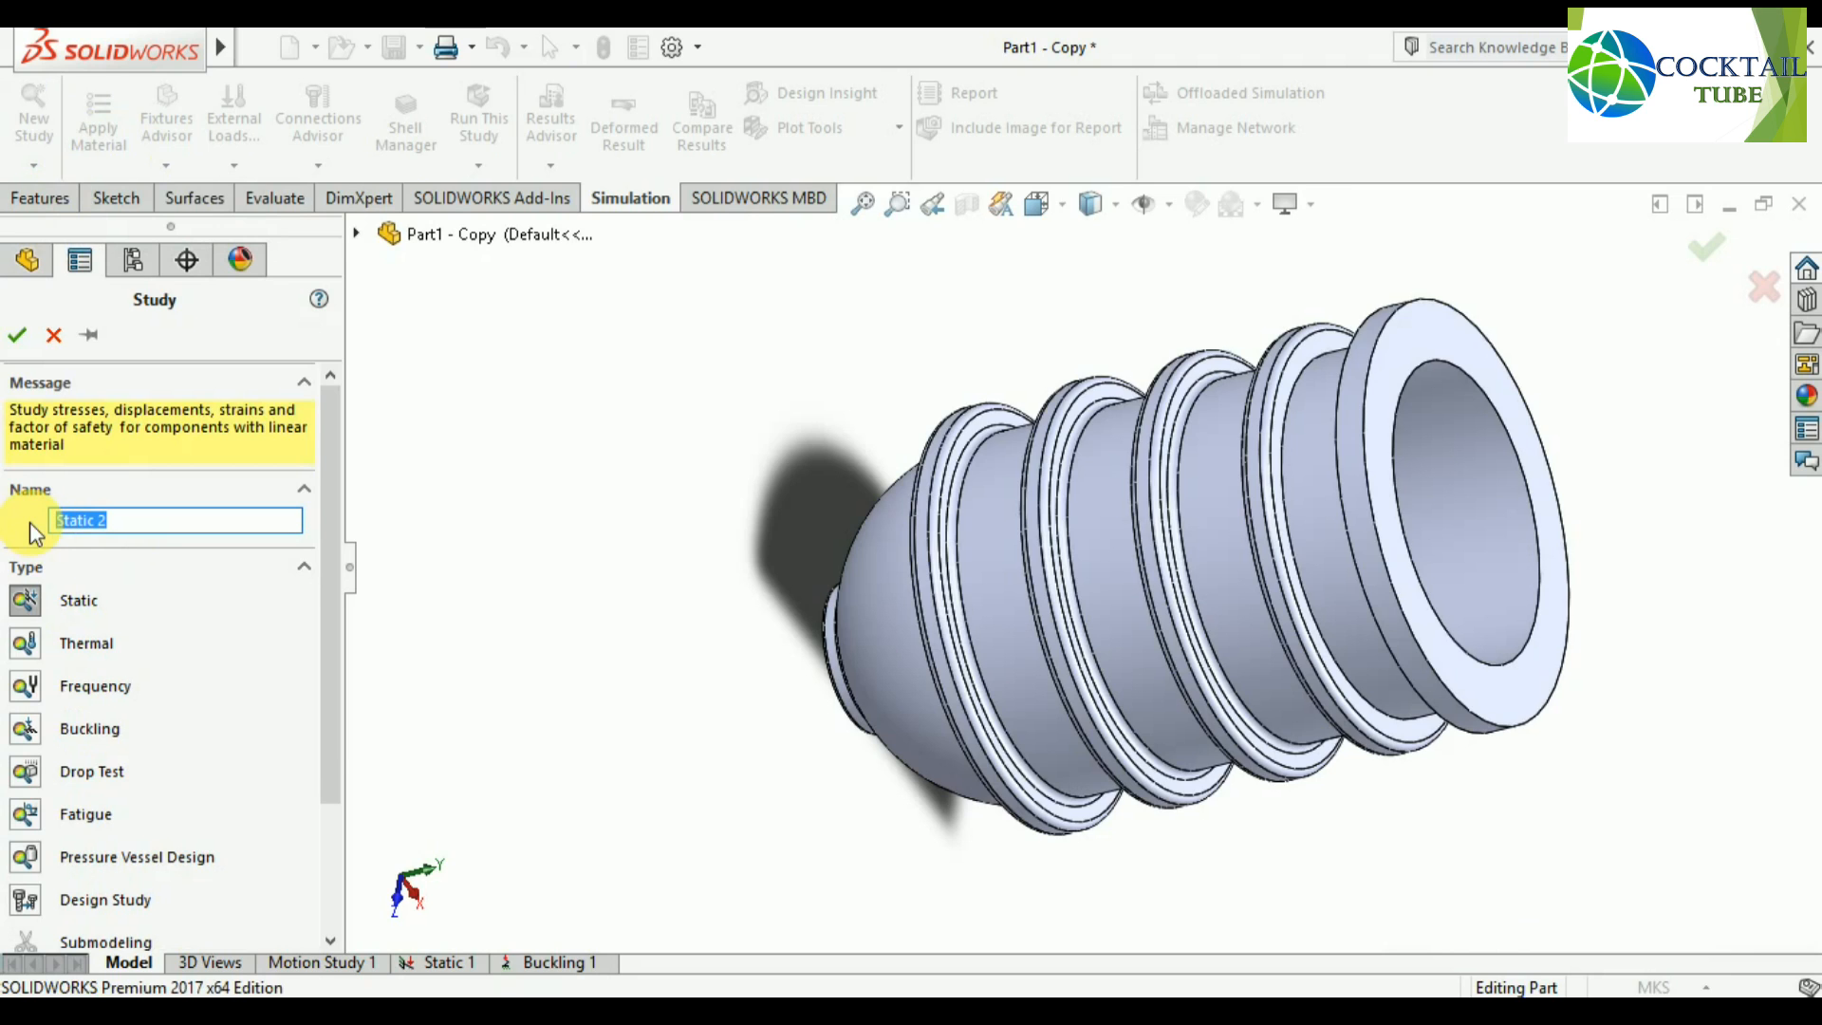
text(Resistance)
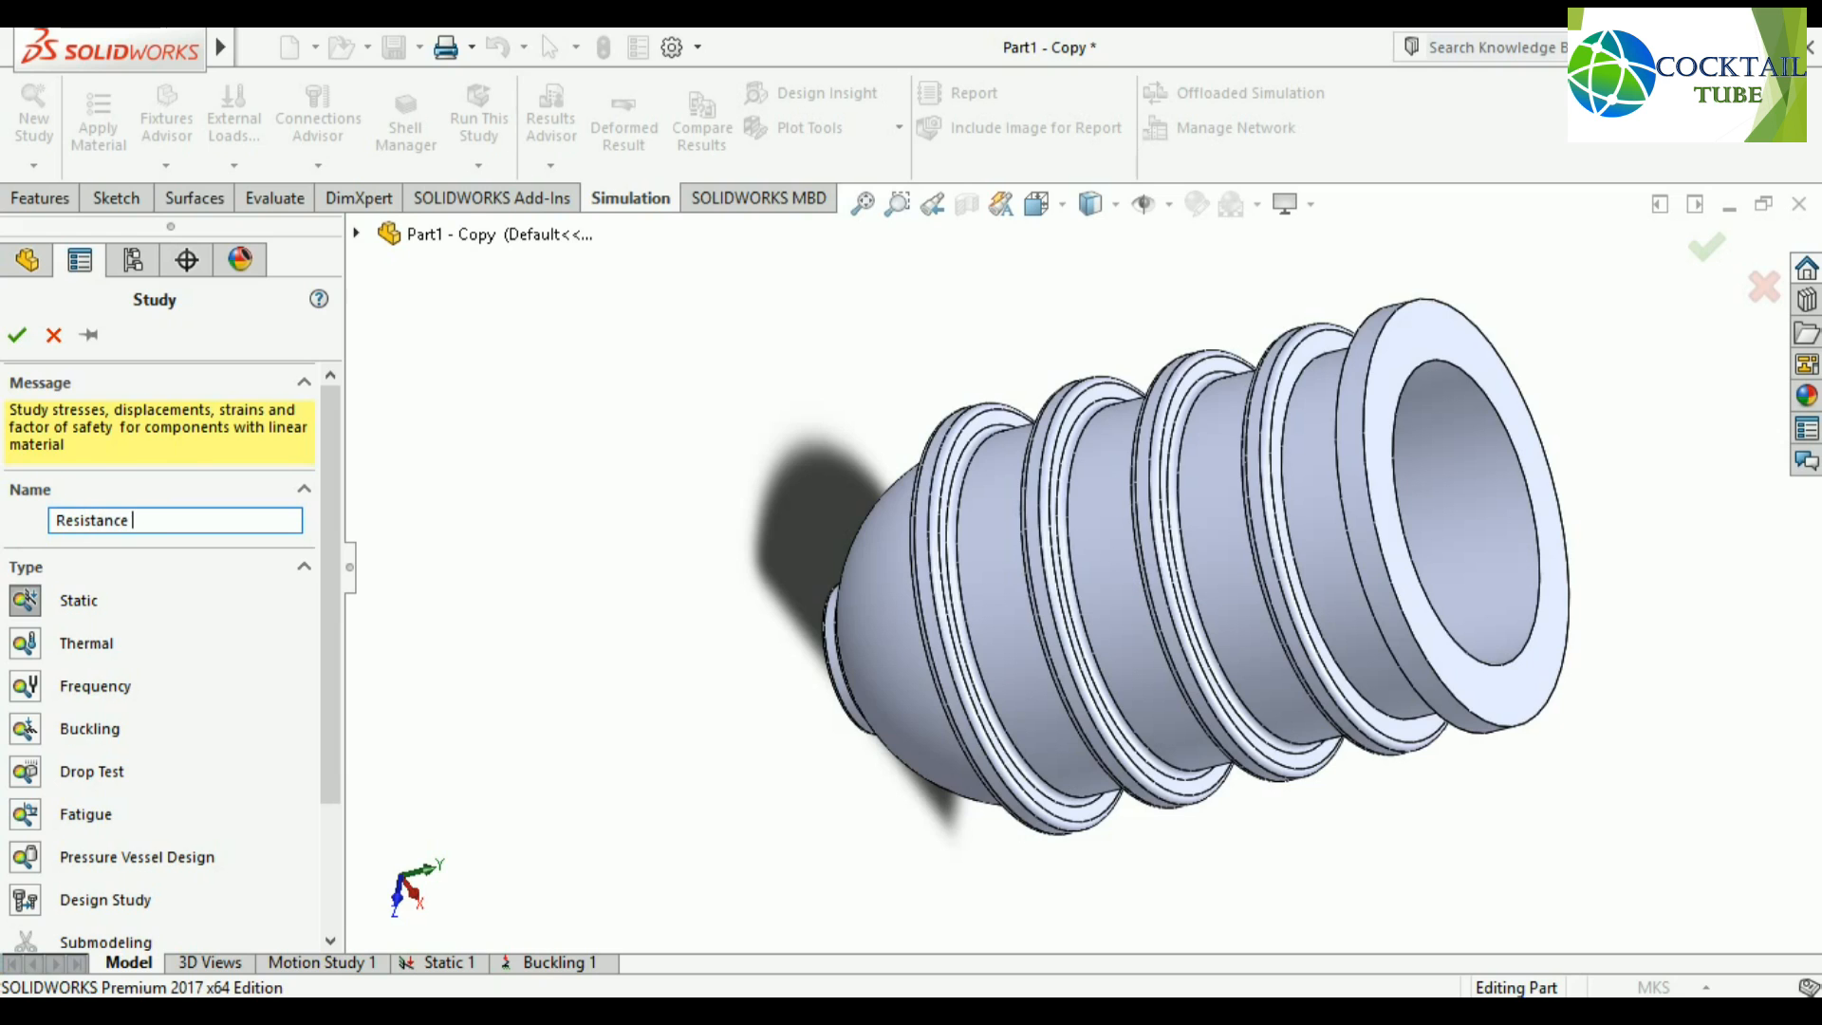
text( to To Loading)
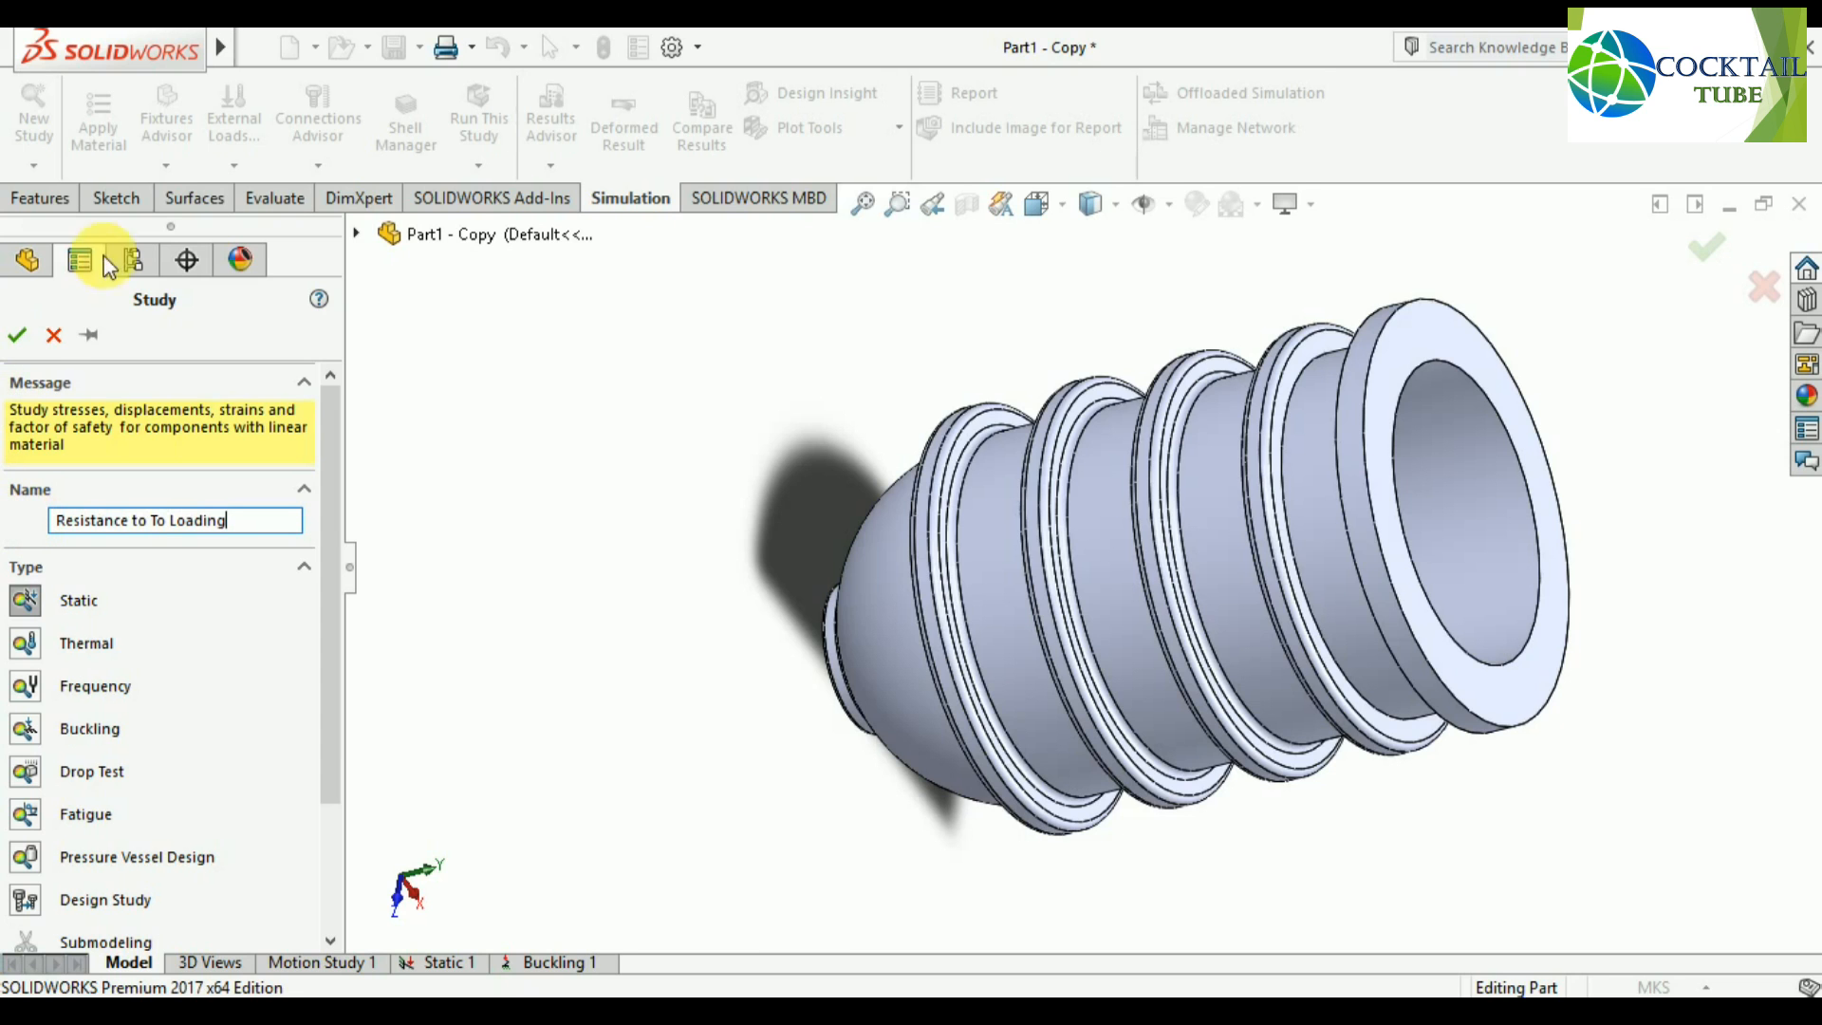
click(17, 334)
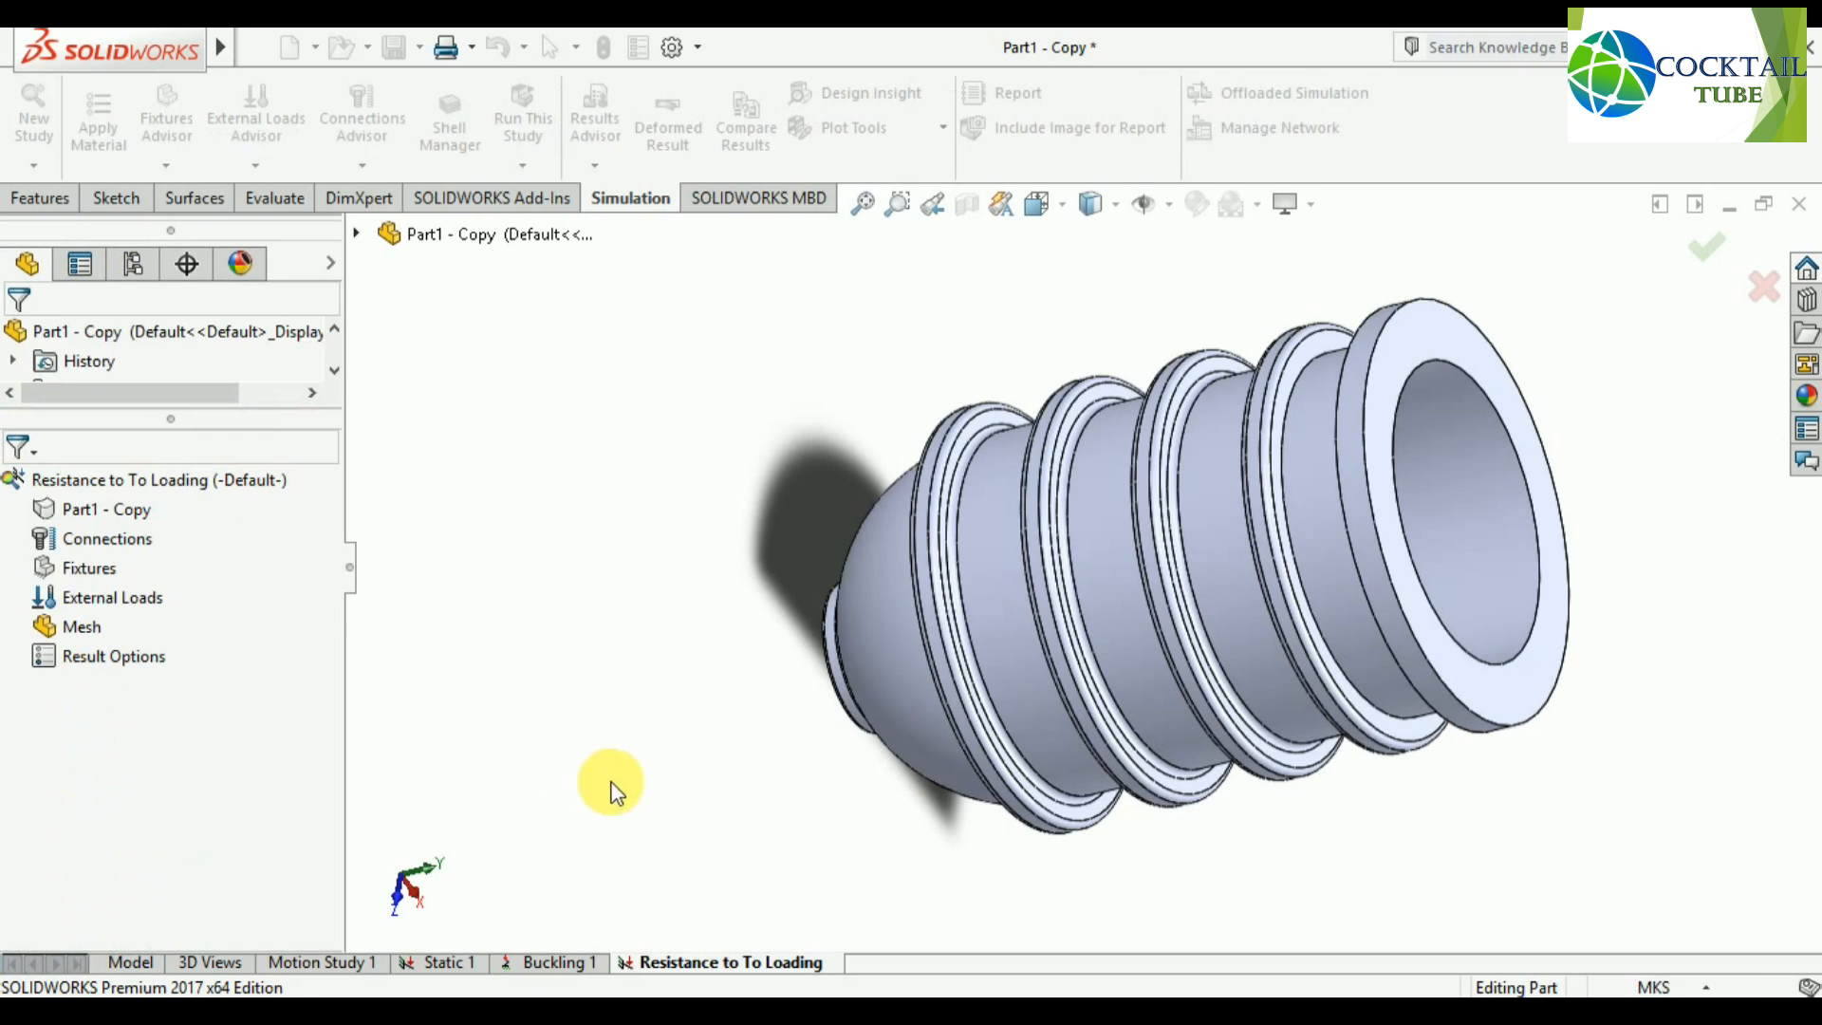
Open the material library for the study's part and select Low-Density Polyethylene from the custom Tank 1 pump category.
middle_drag(942, 500, 1000, 516)
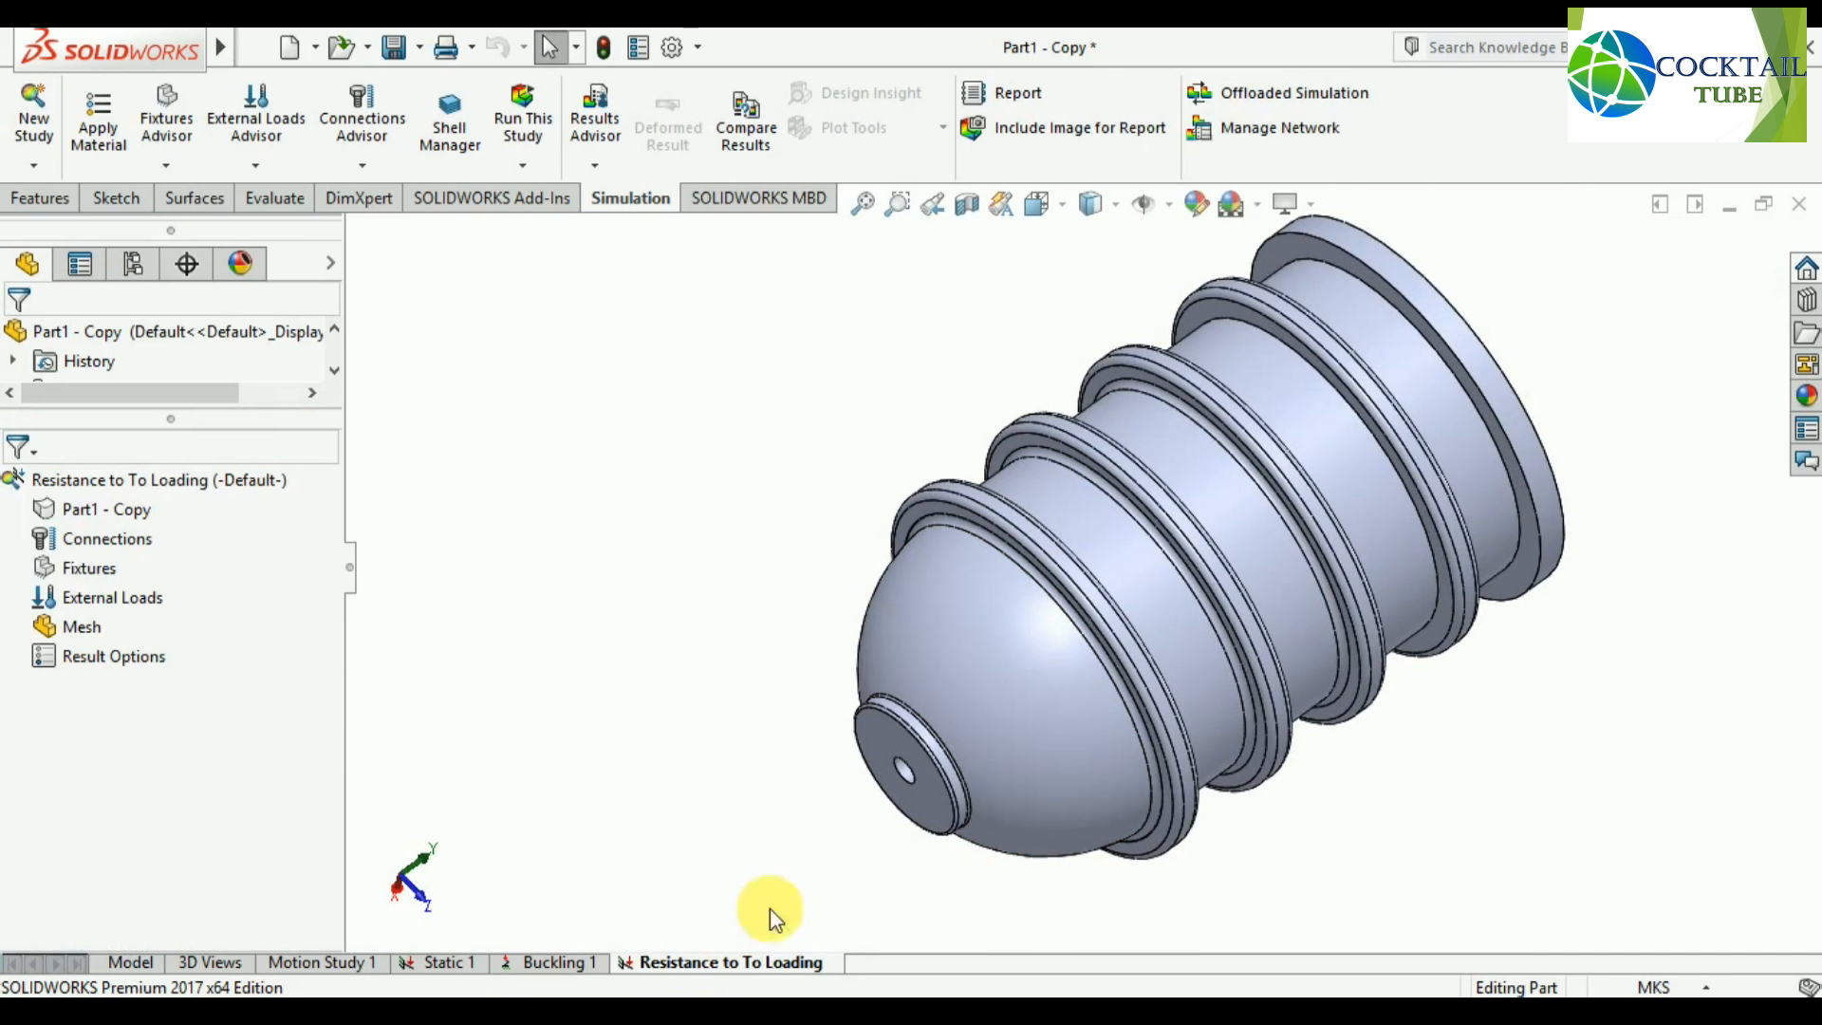
middle_drag(860, 532, 663, 581)
middle_drag(785, 471, 657, 569)
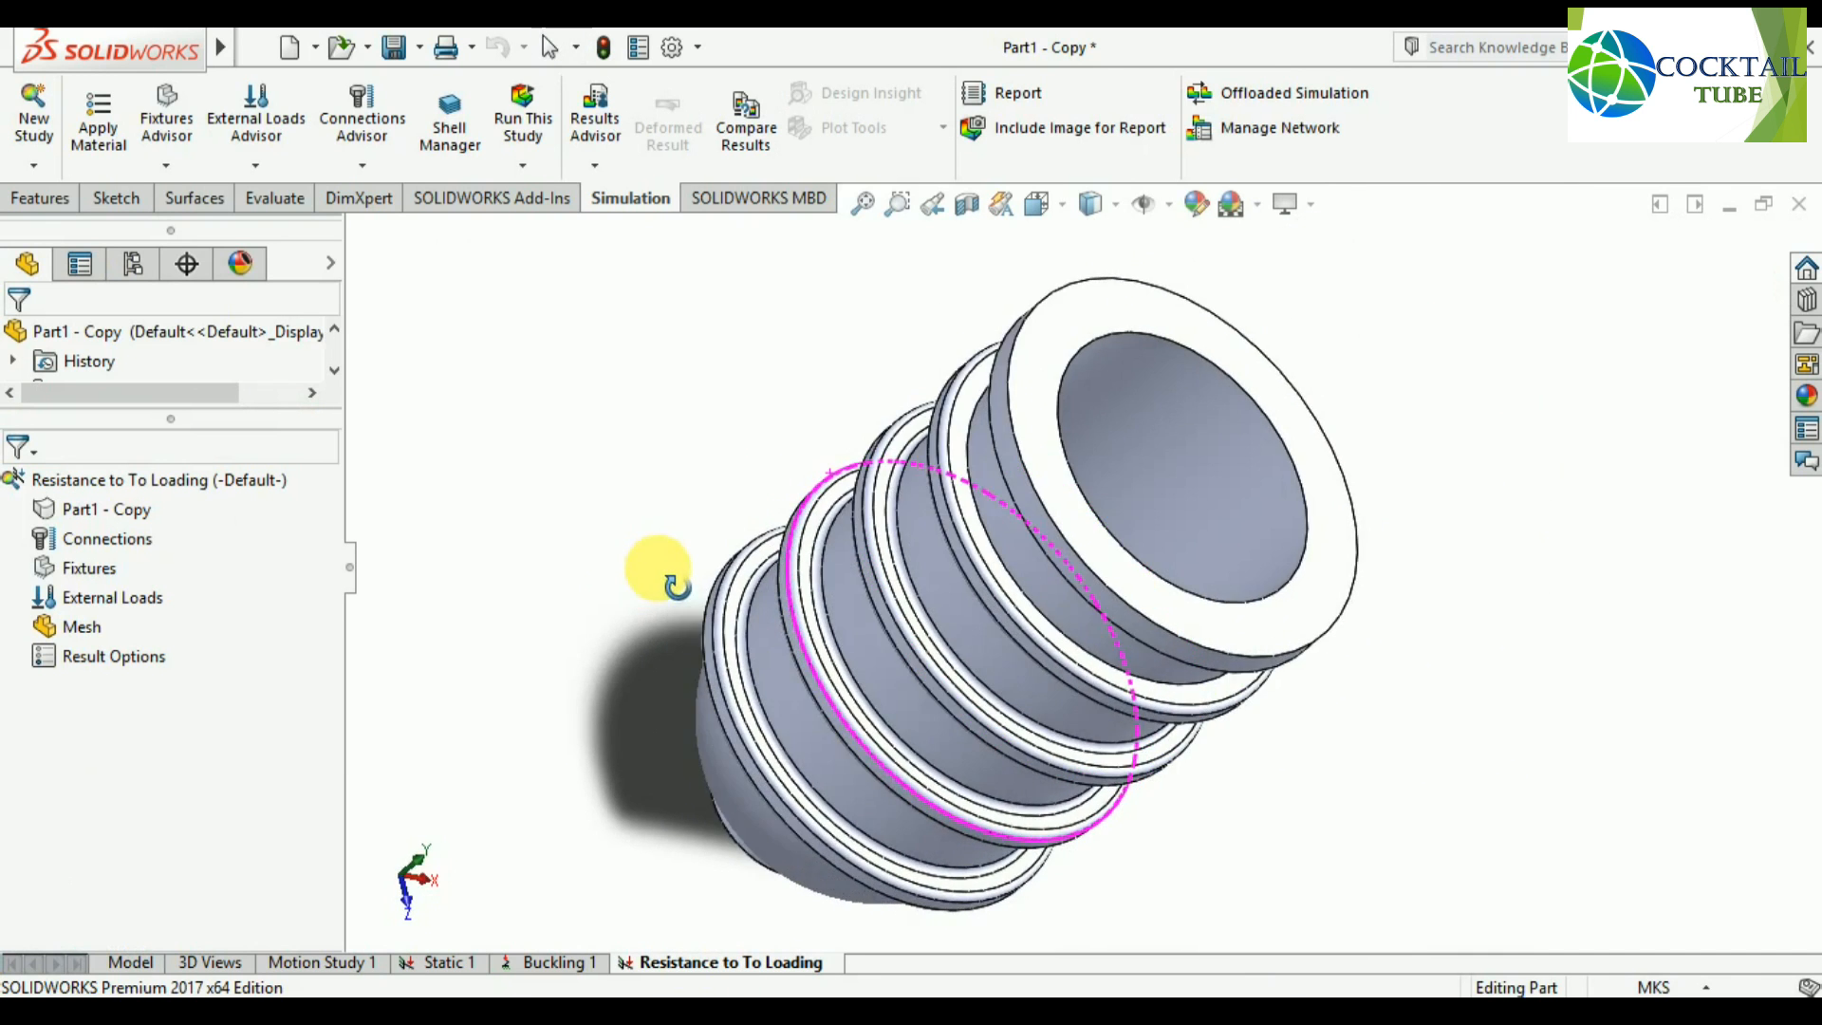
click(115, 512)
right_click(118, 513)
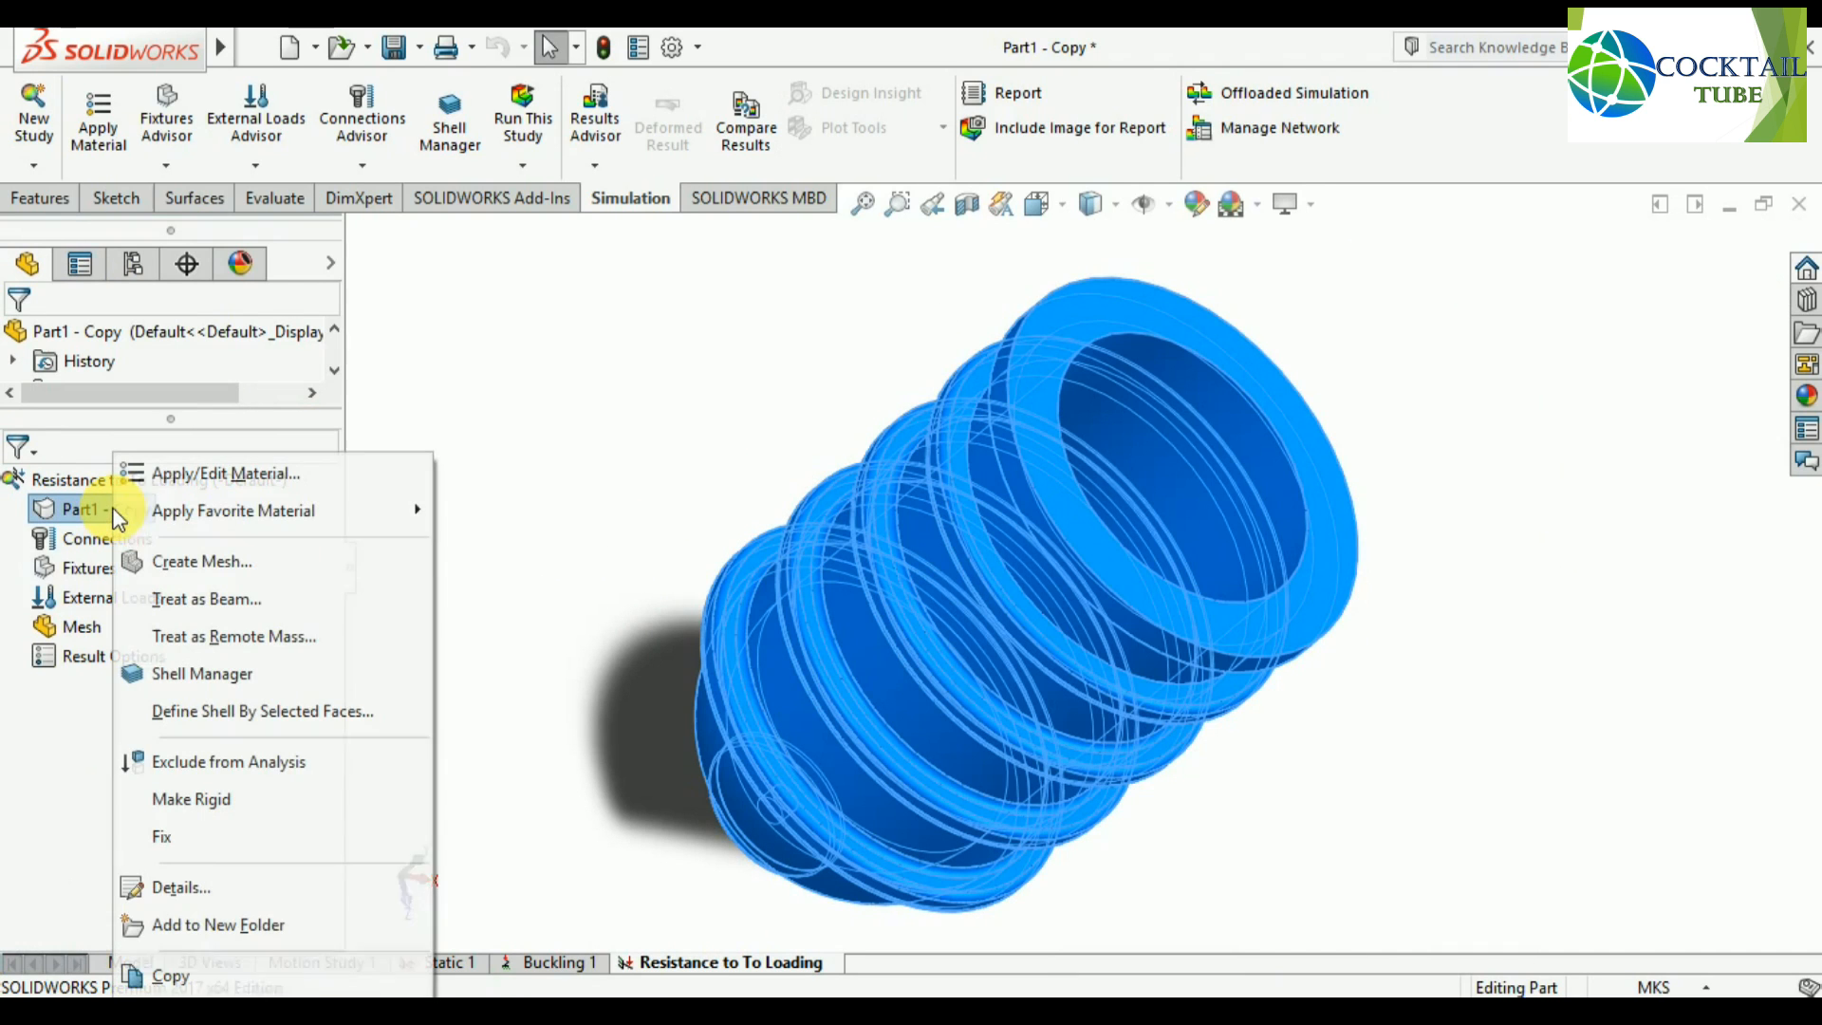
click(183, 475)
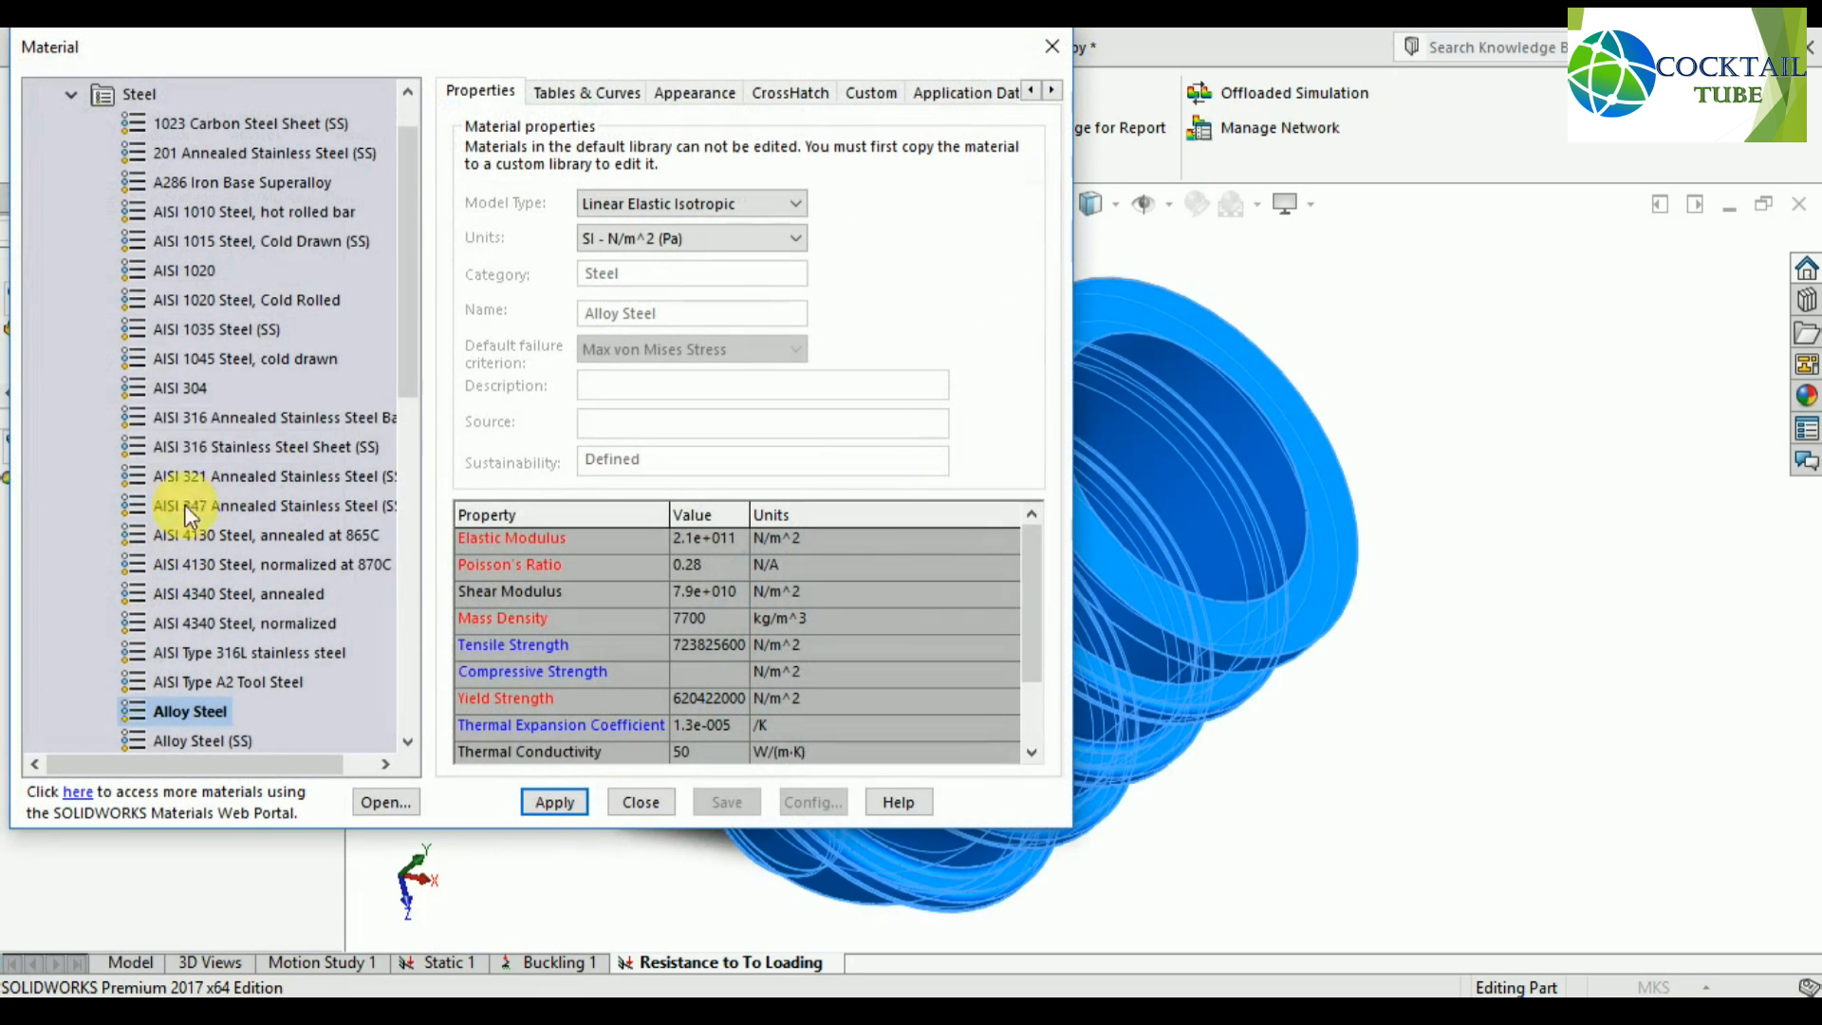
click(71, 96)
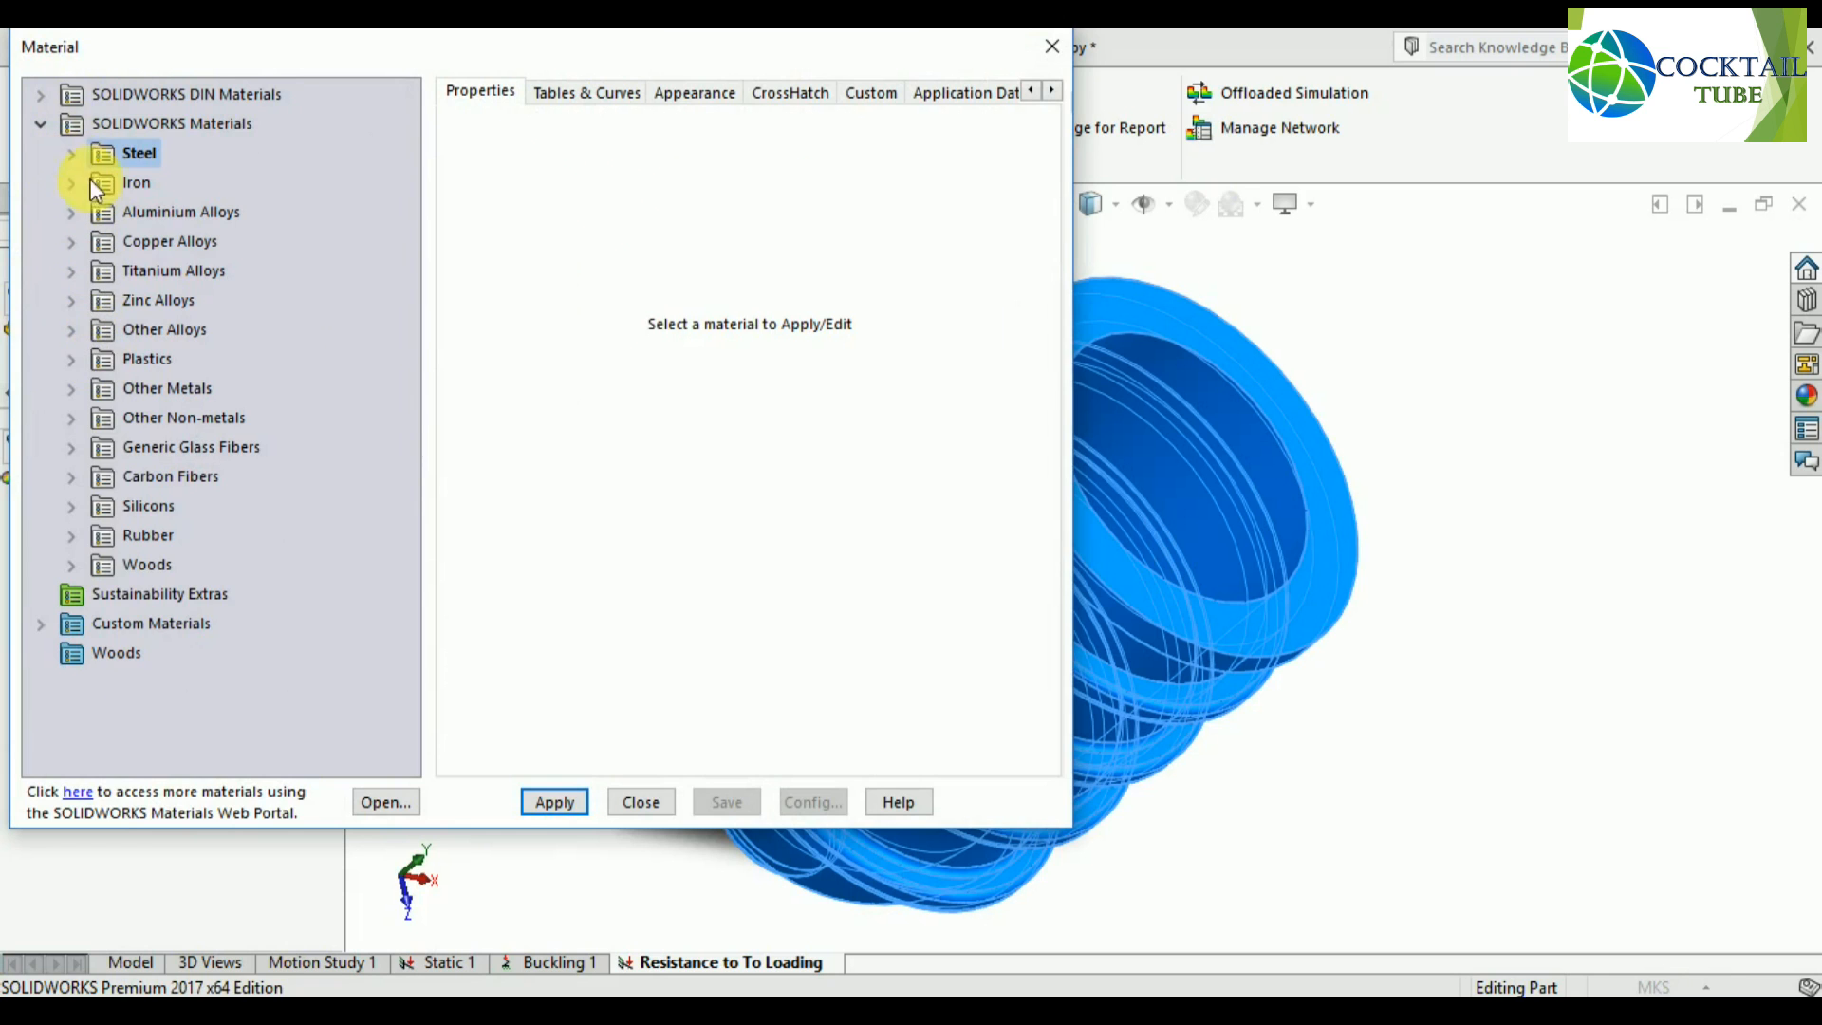
double_click(59, 624)
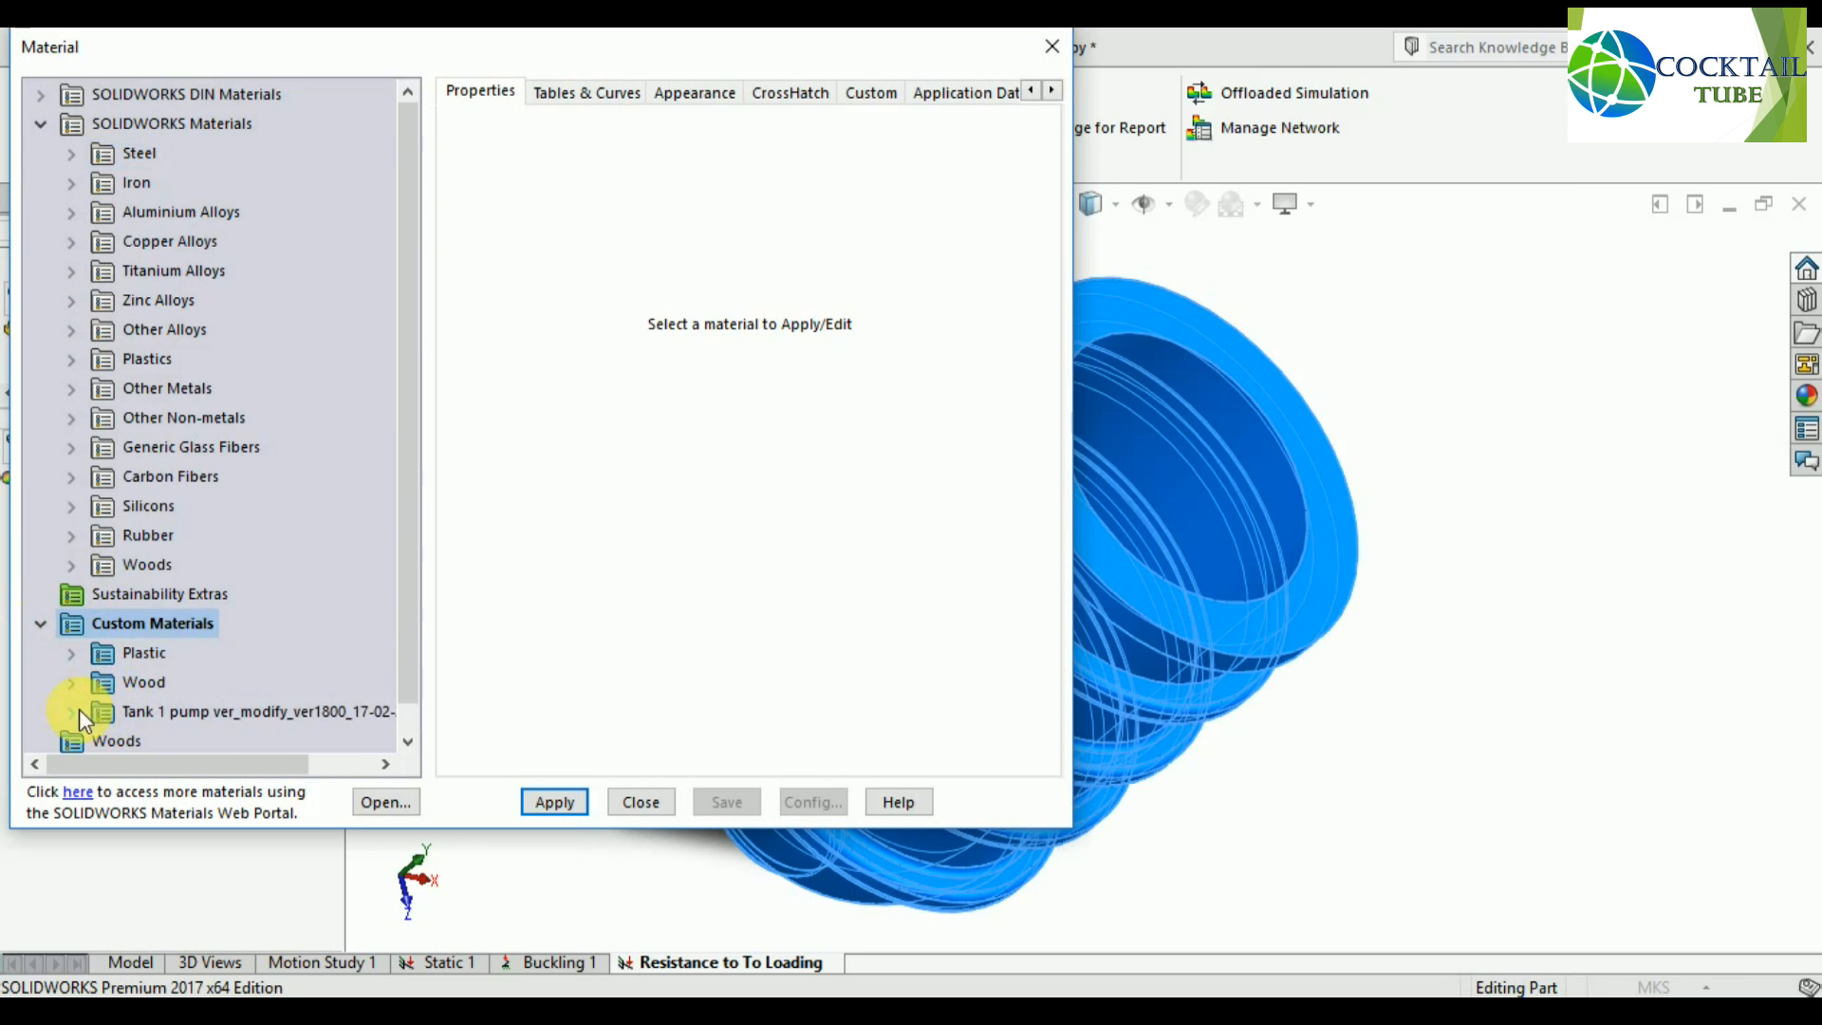
scroll(415, 693, down, 1)
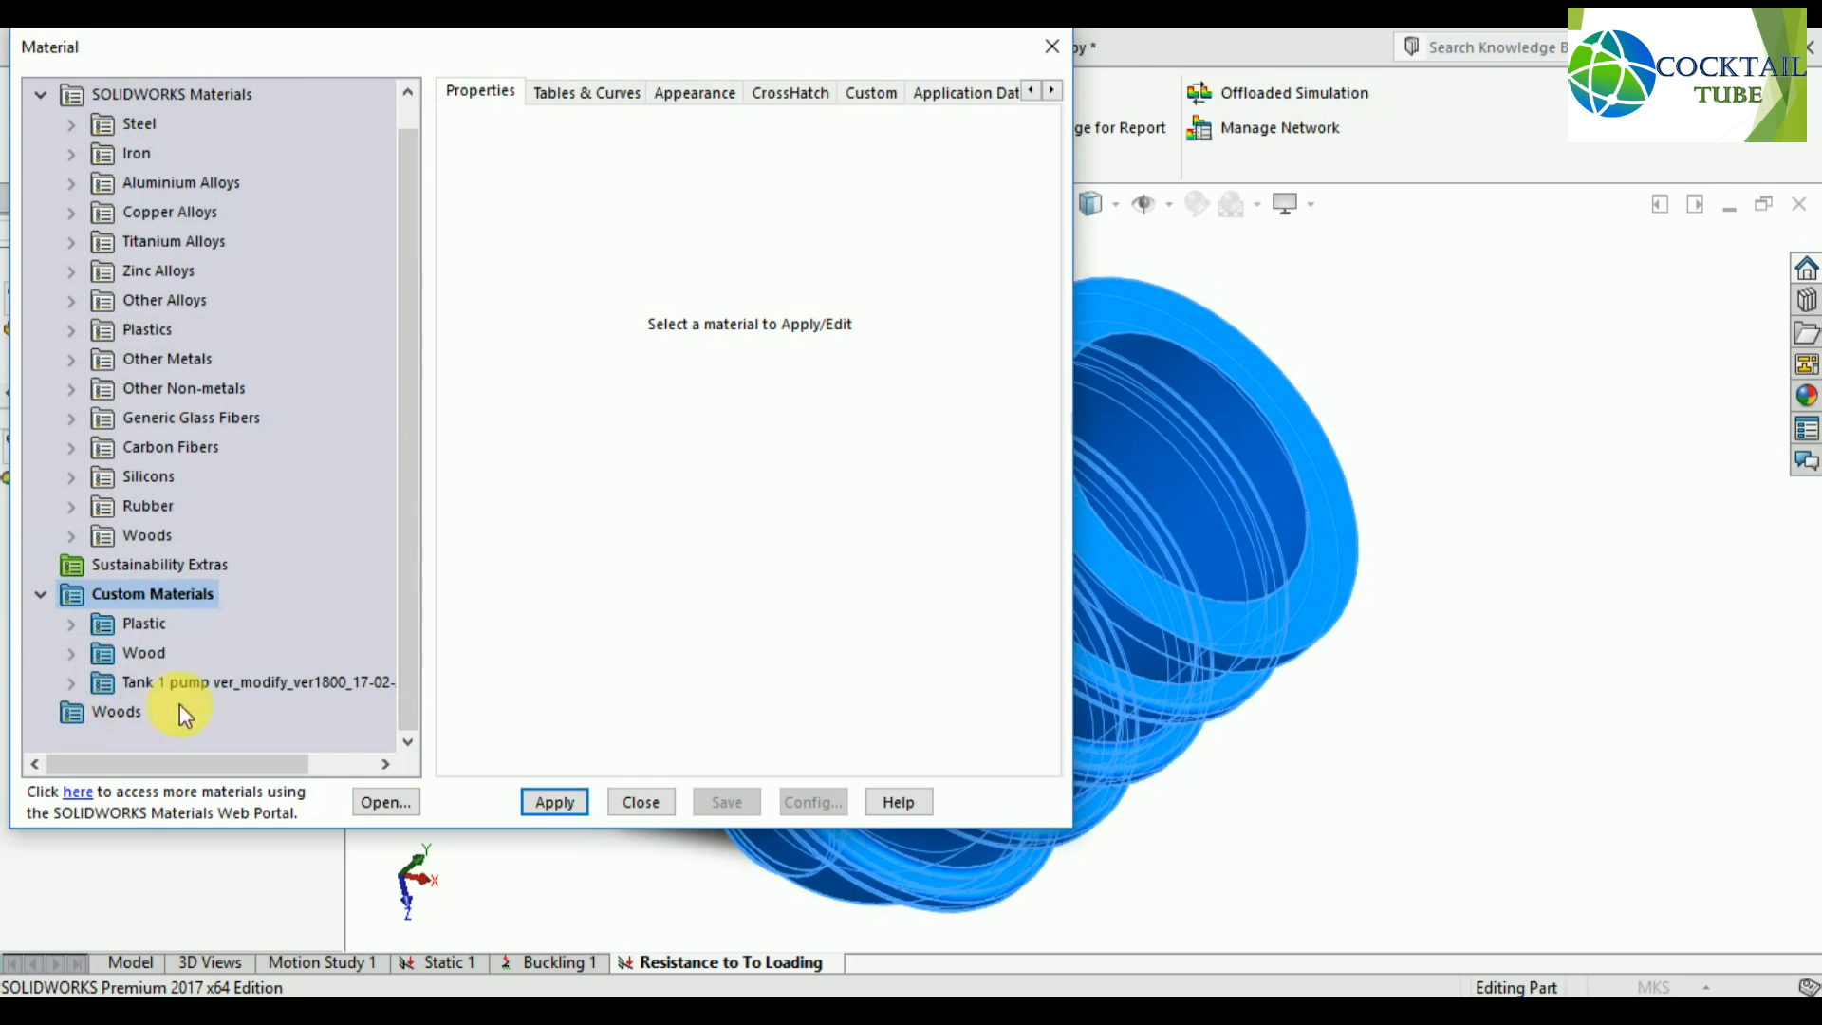
click(78, 685)
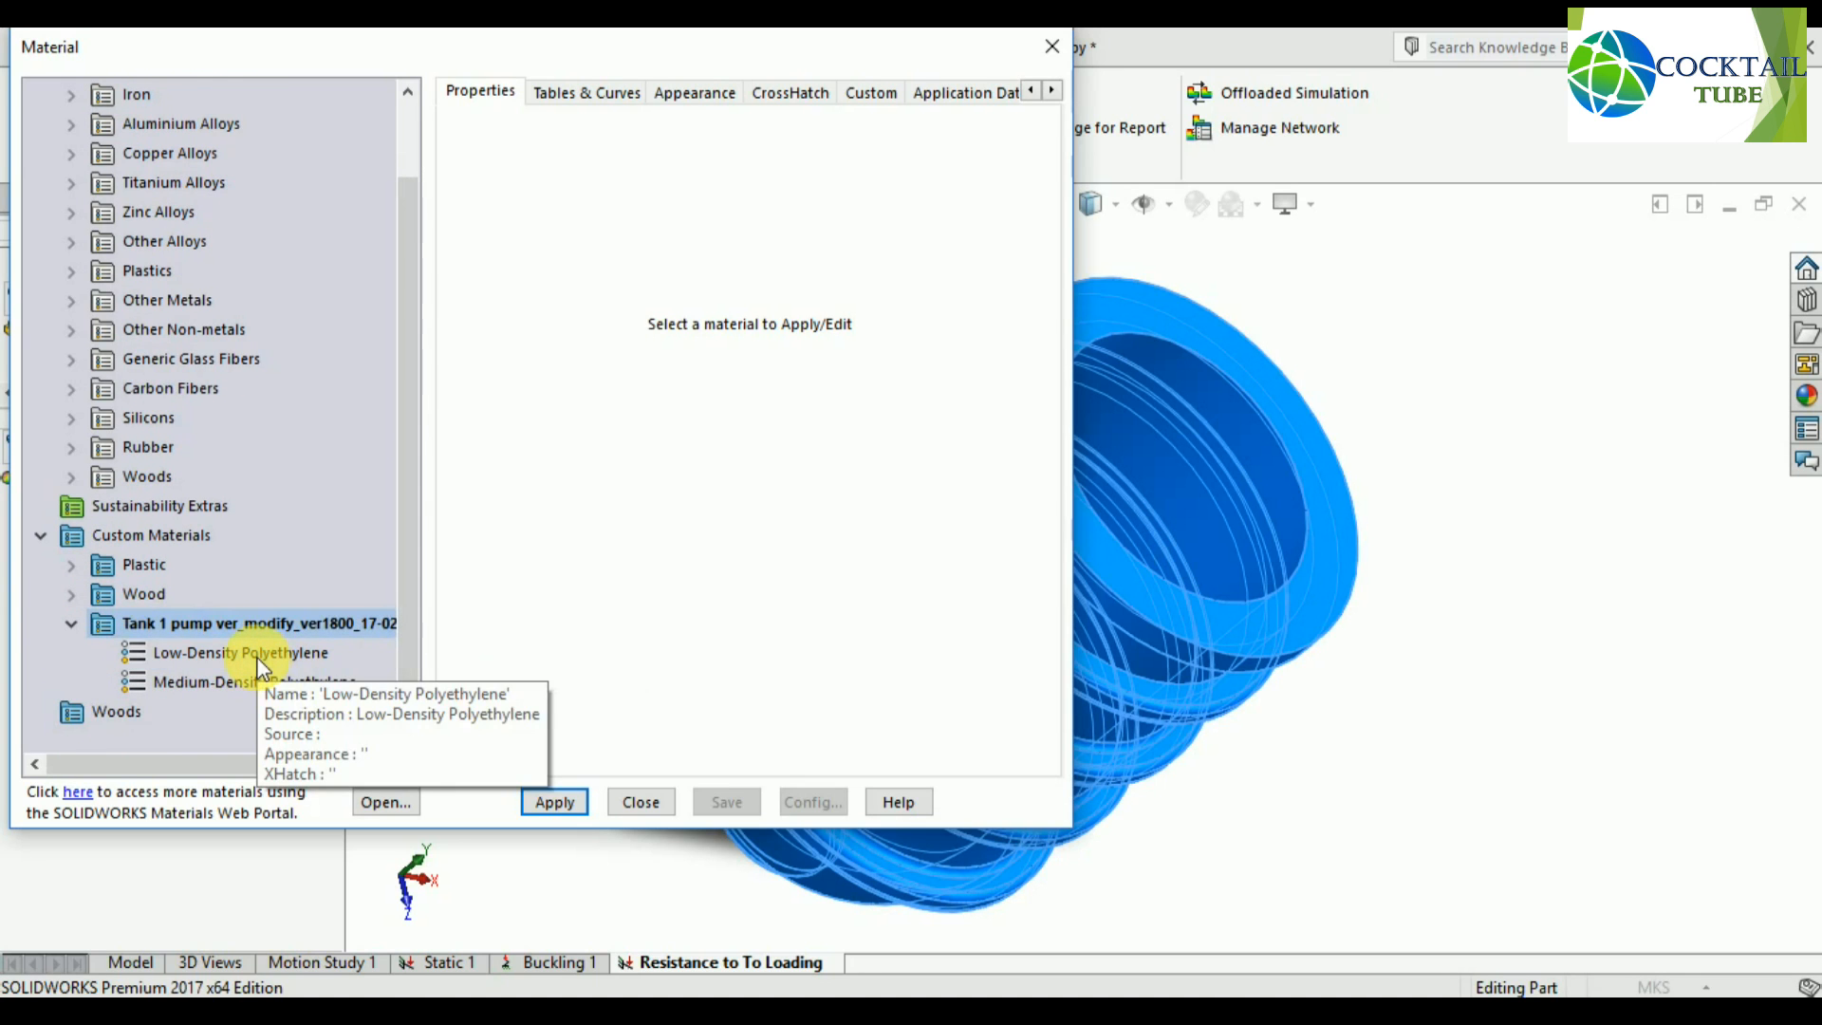
click(257, 657)
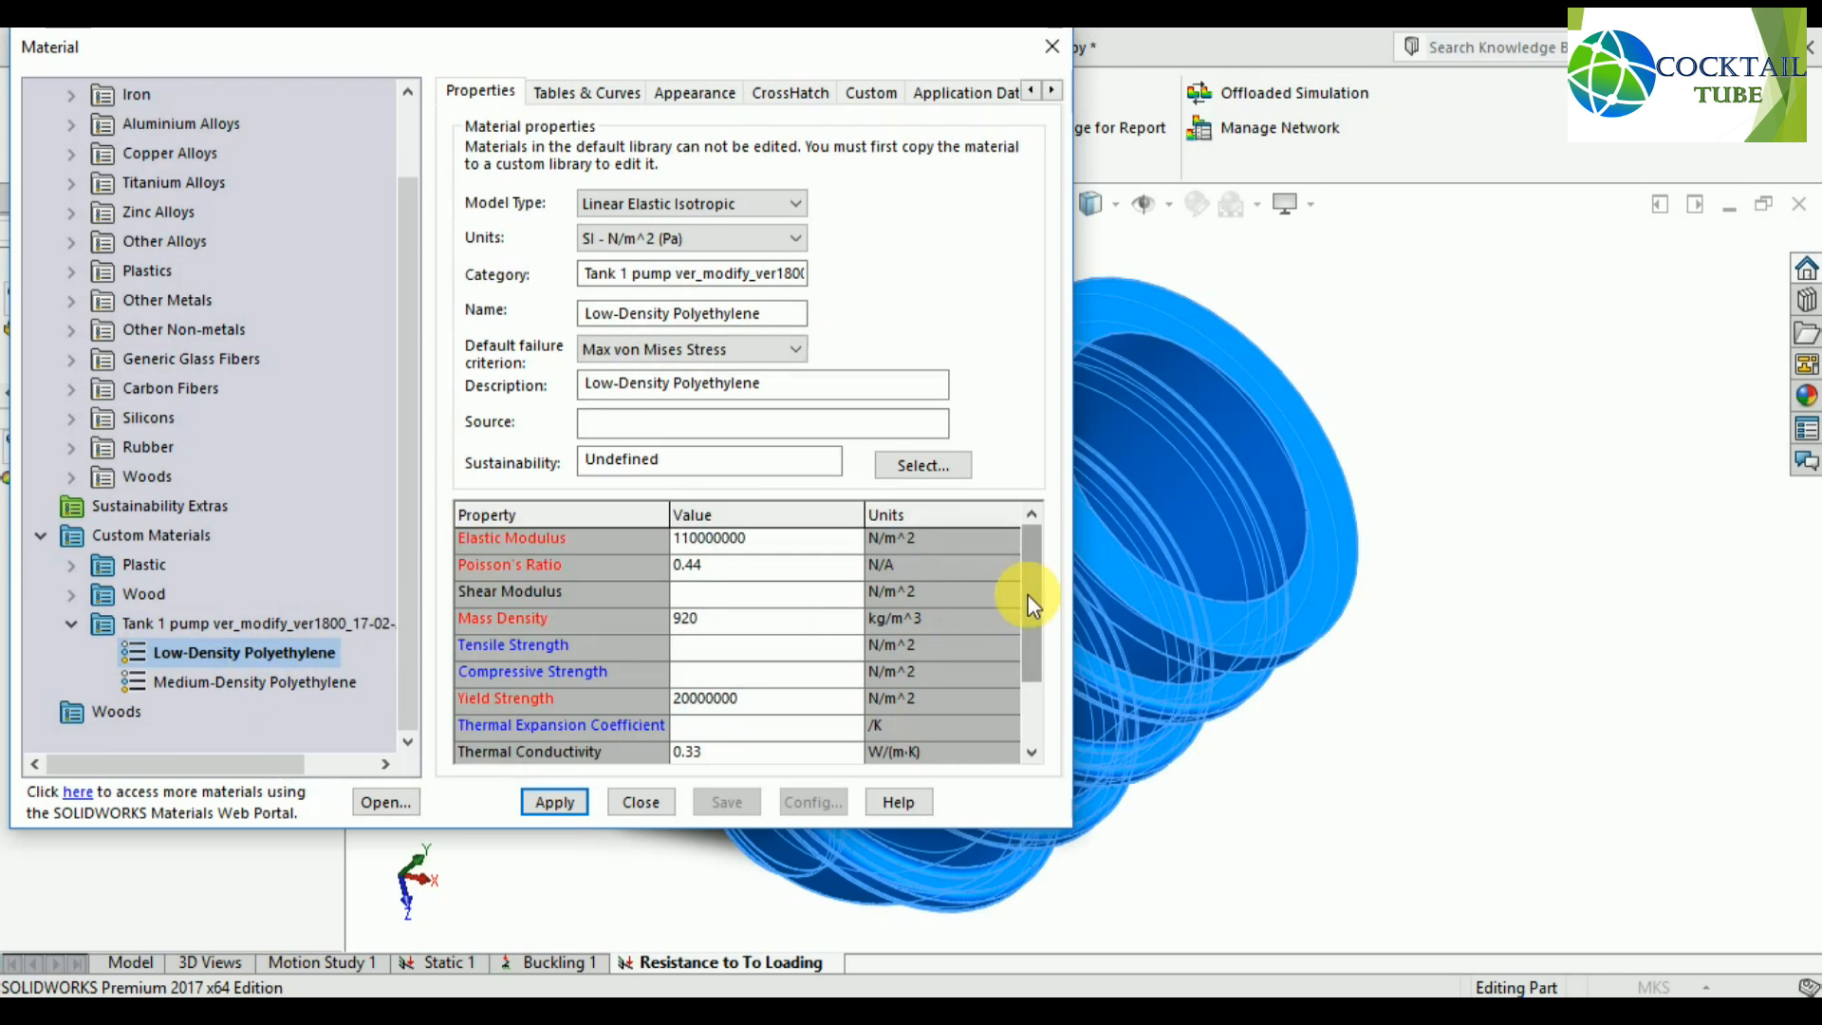
Review the Low-Density Polyethylene property values and apply the material to the part.
scroll(1027, 594, down, 1)
scroll(1027, 589, up, 1)
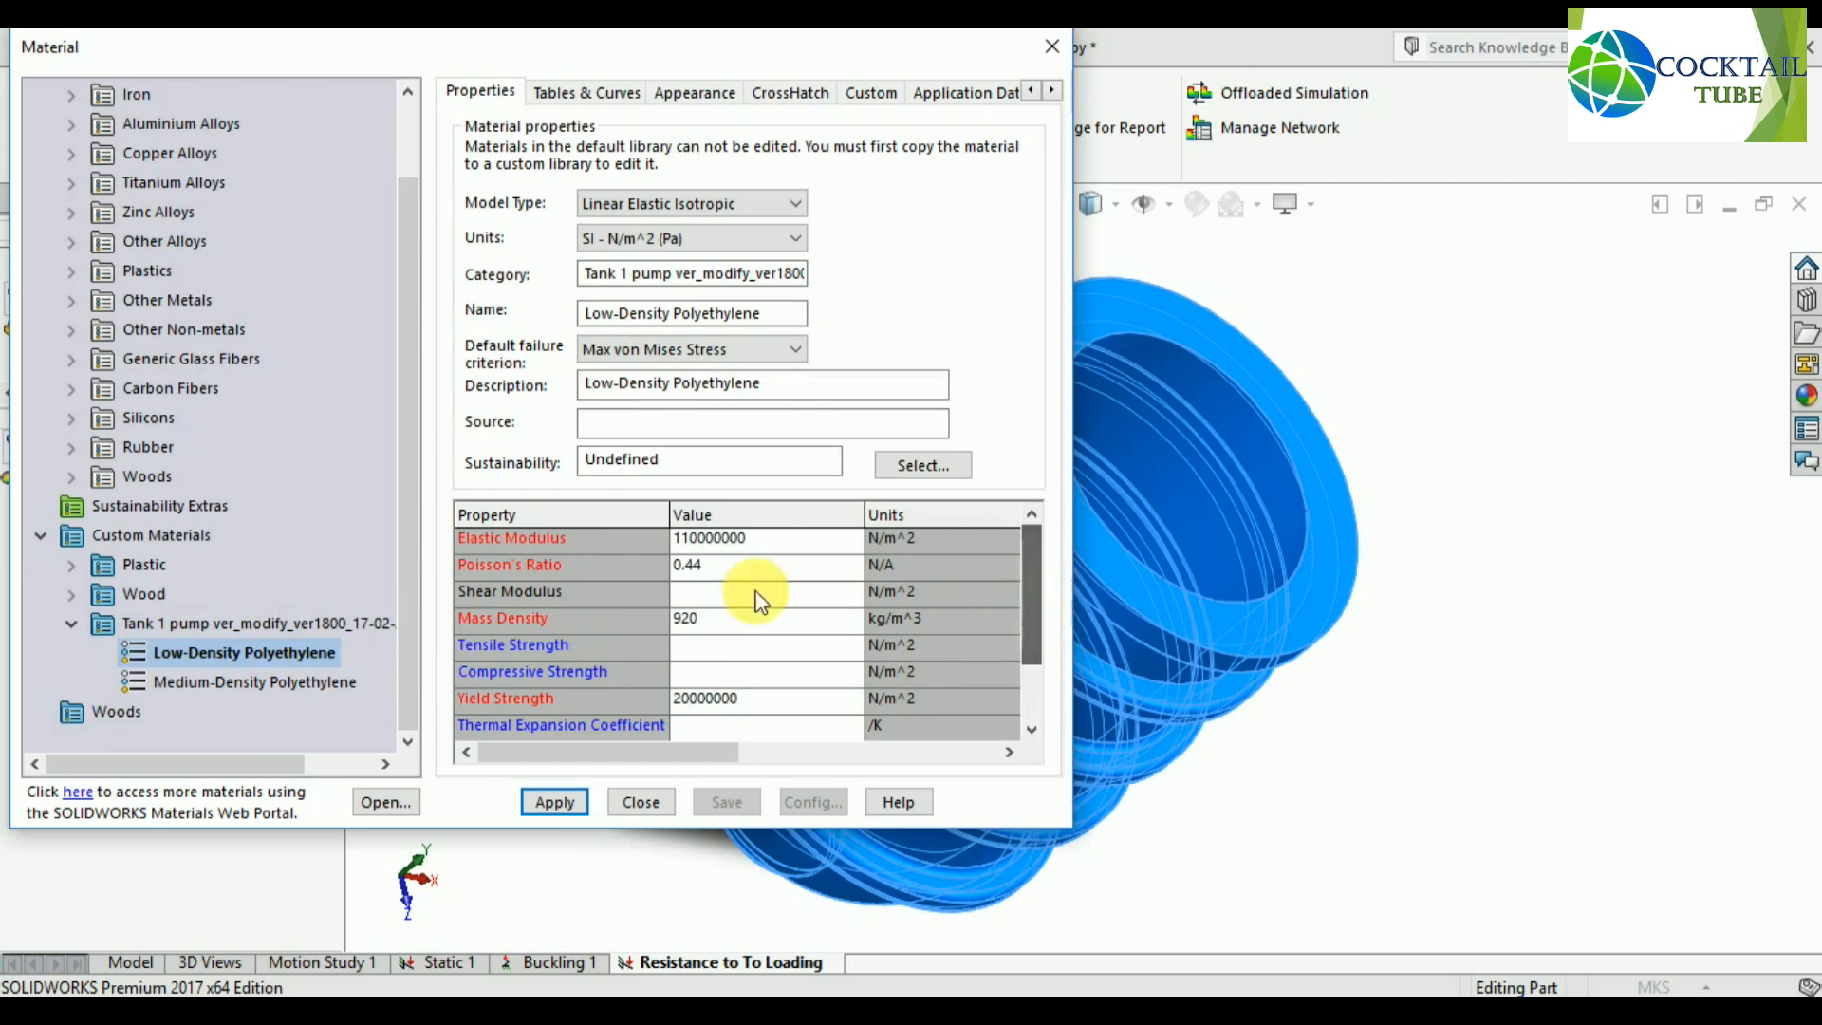
scroll(1034, 598, down, 2)
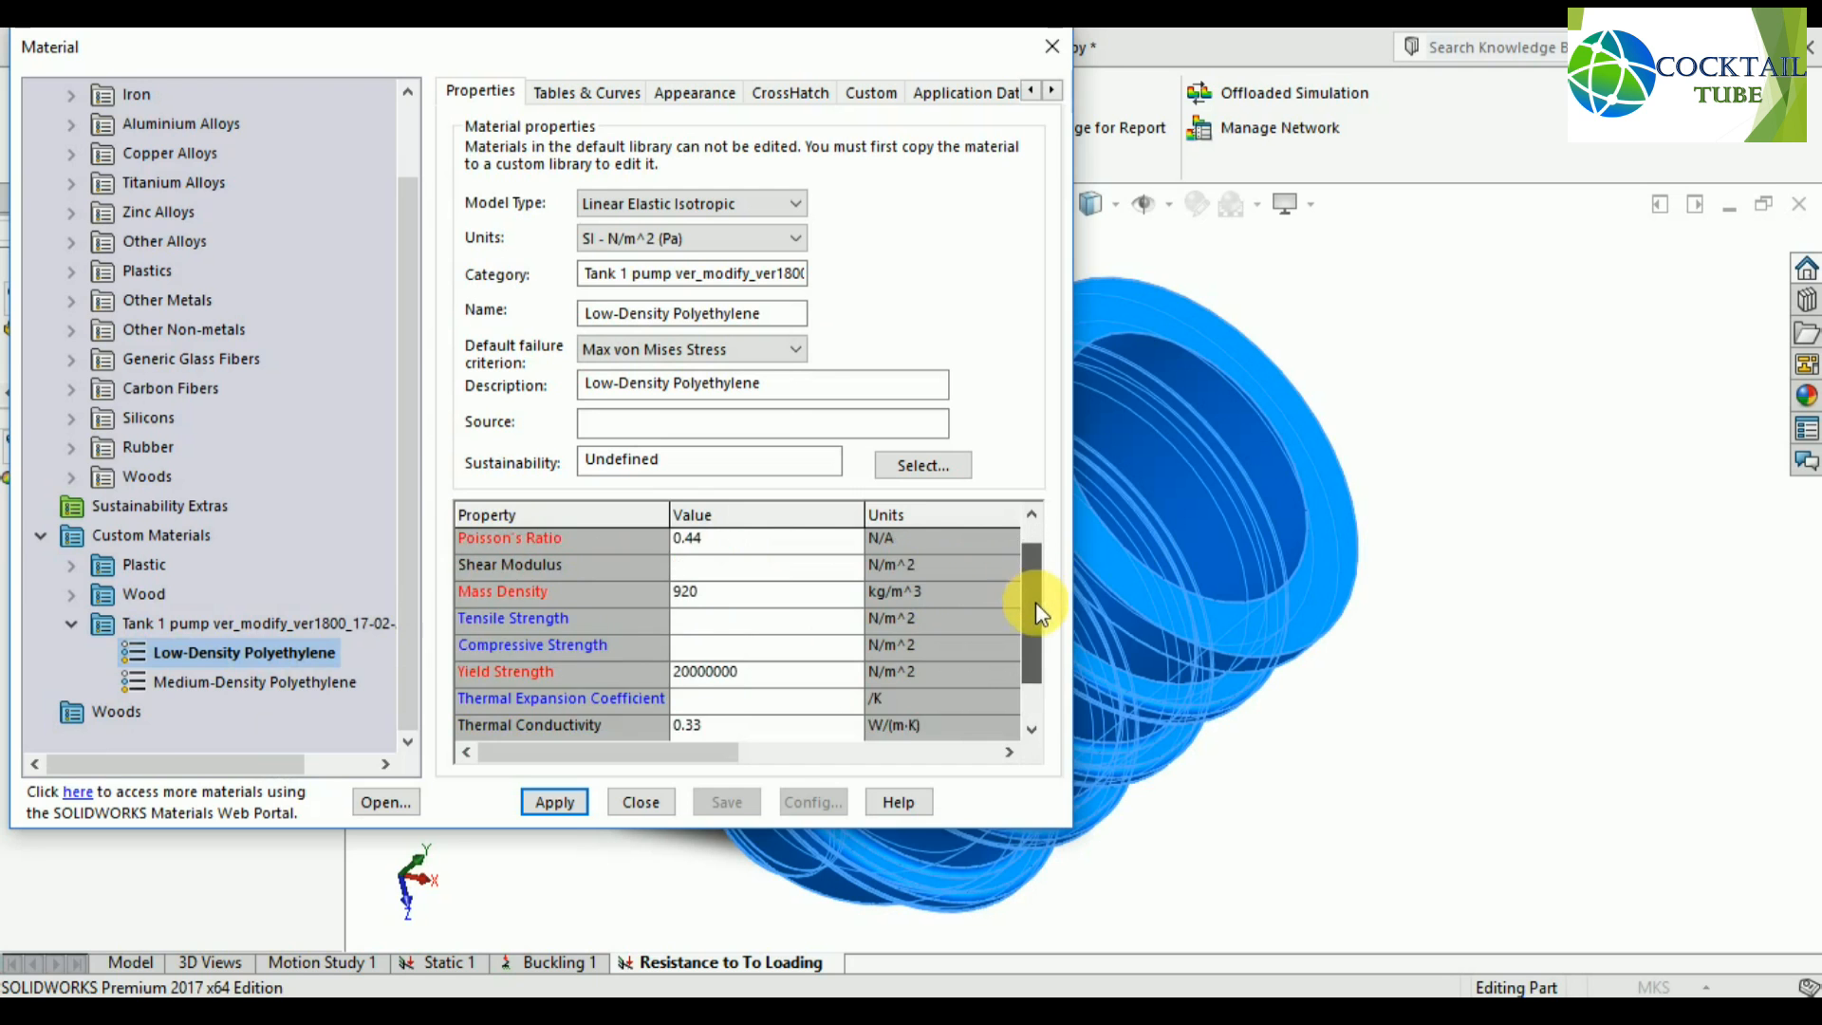
scroll(1035, 569, up, 2)
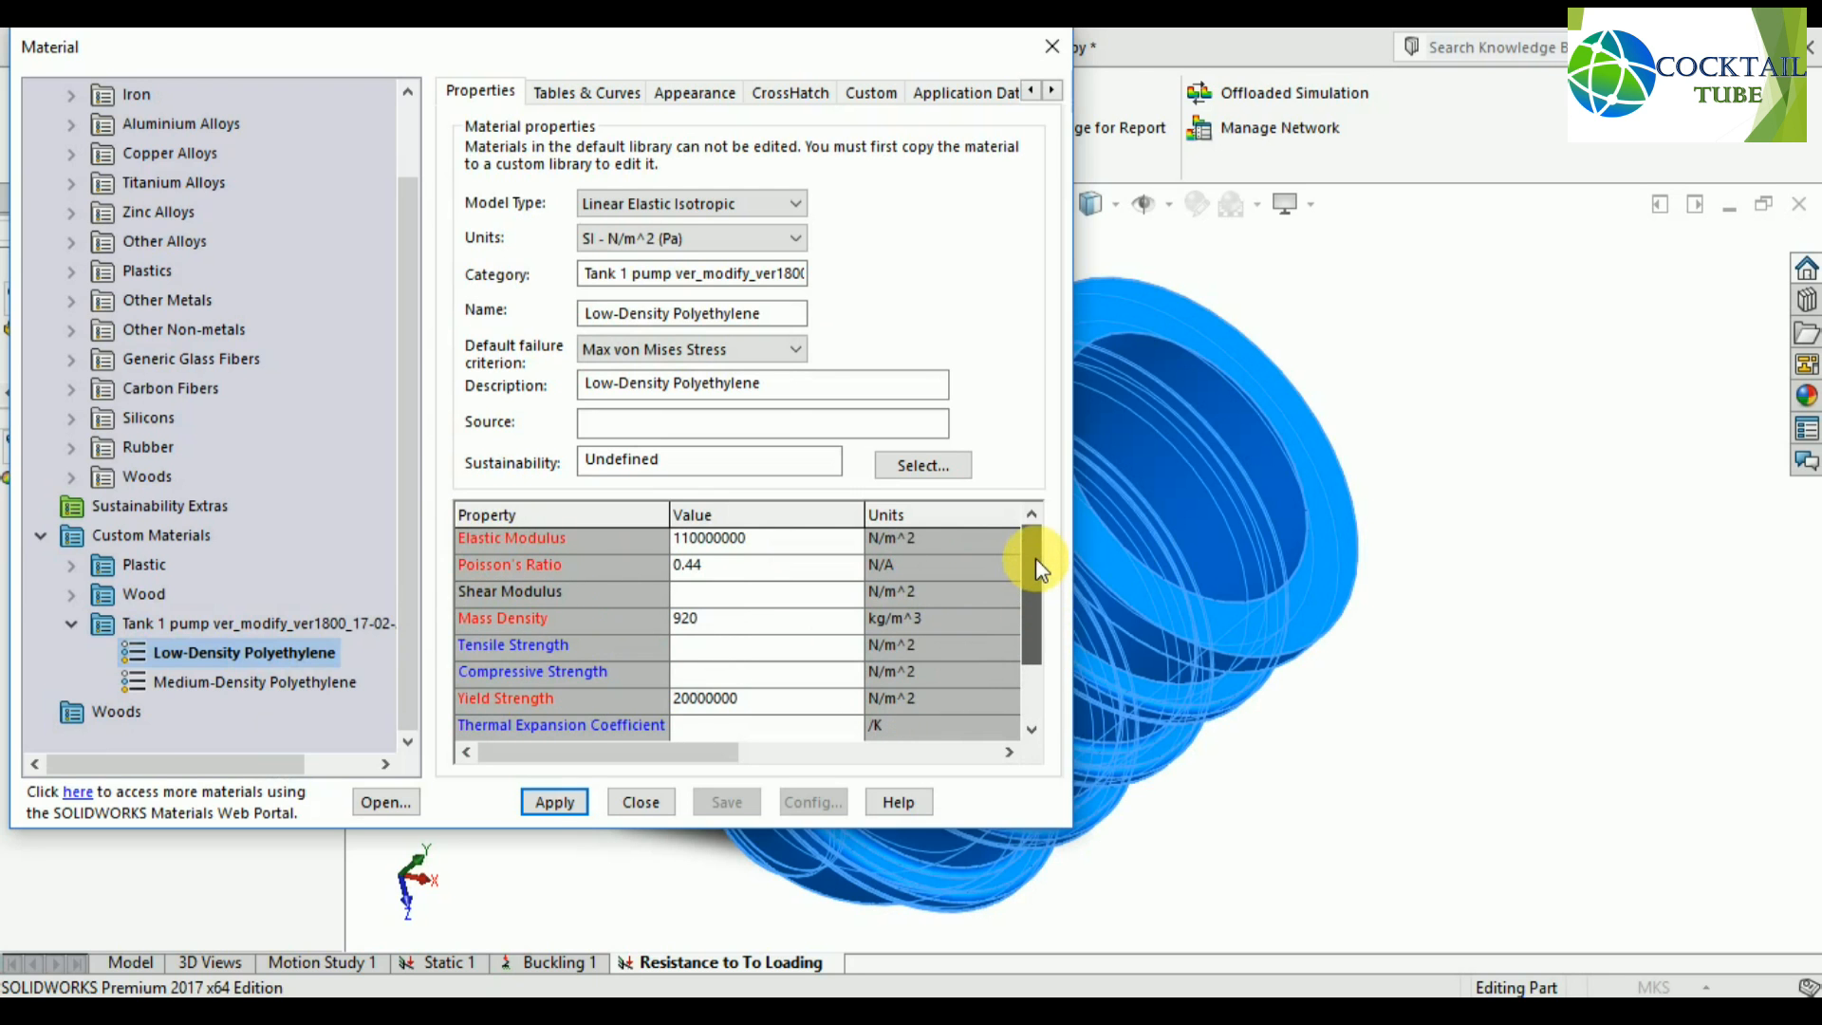
scroll(1034, 571, down, 1)
scroll(1038, 630, up, 1)
scroll(1032, 598, down, 1)
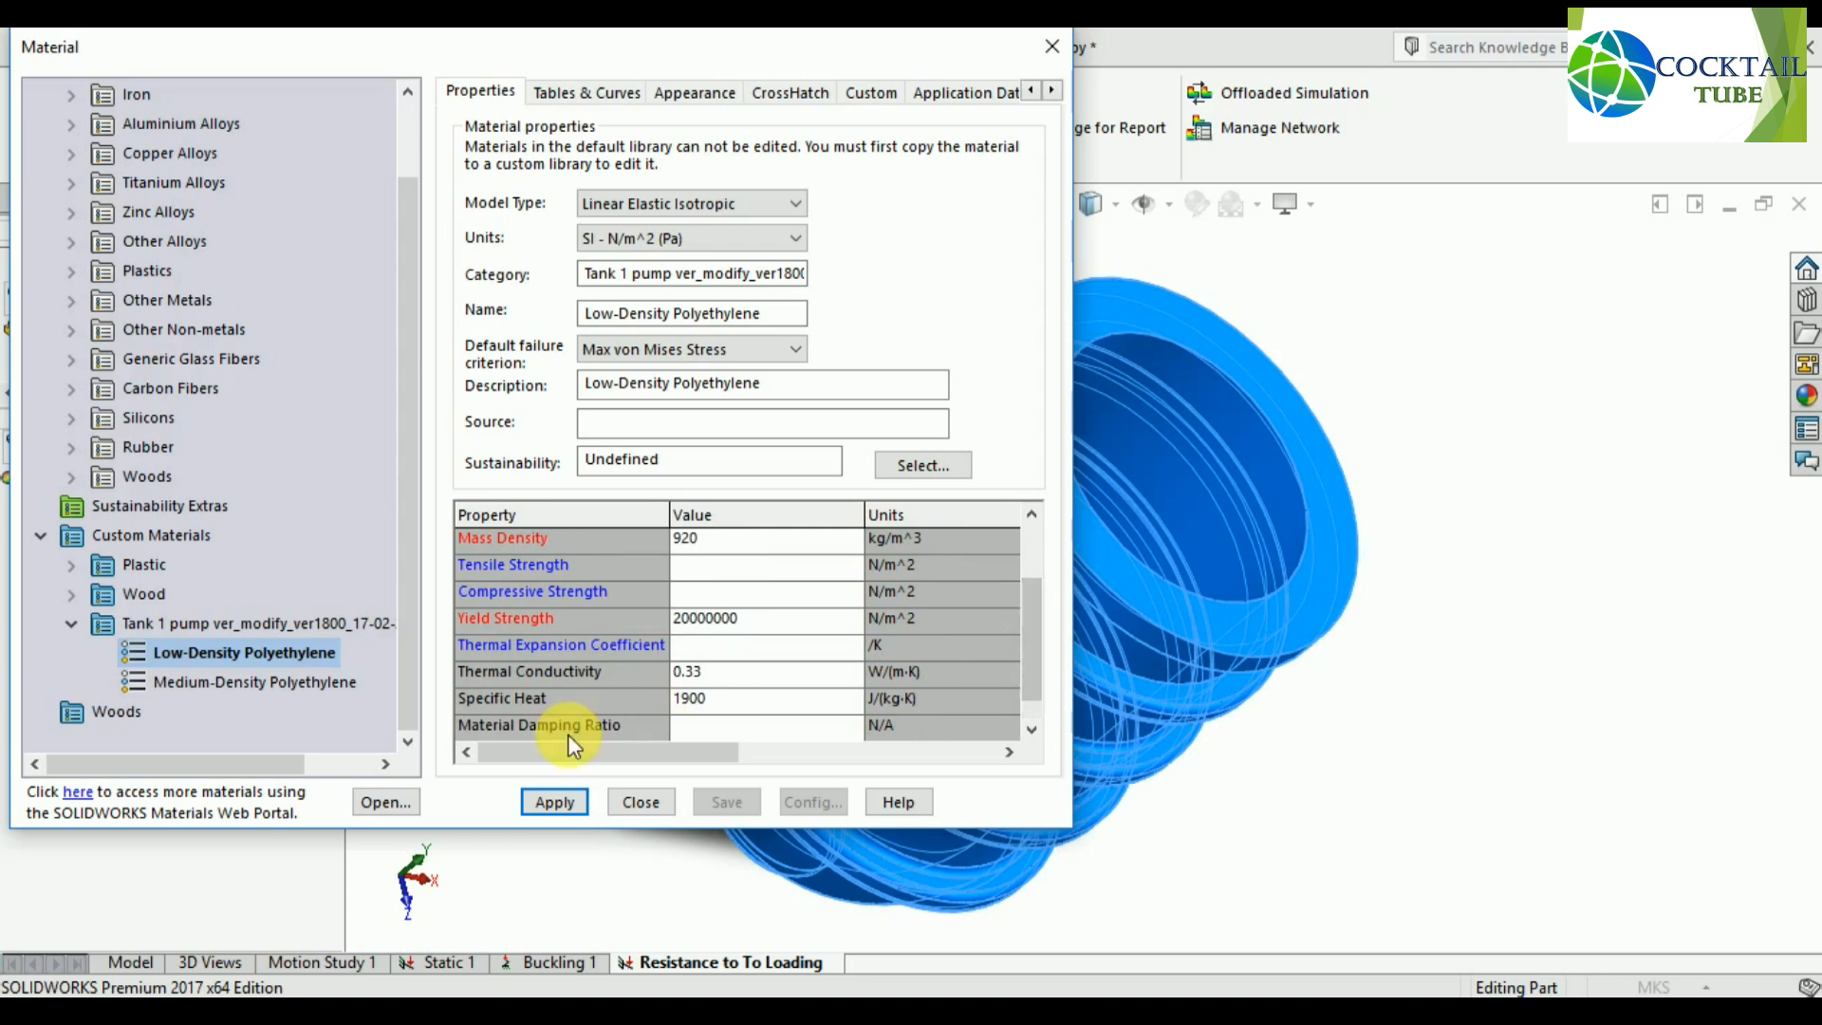
click(567, 798)
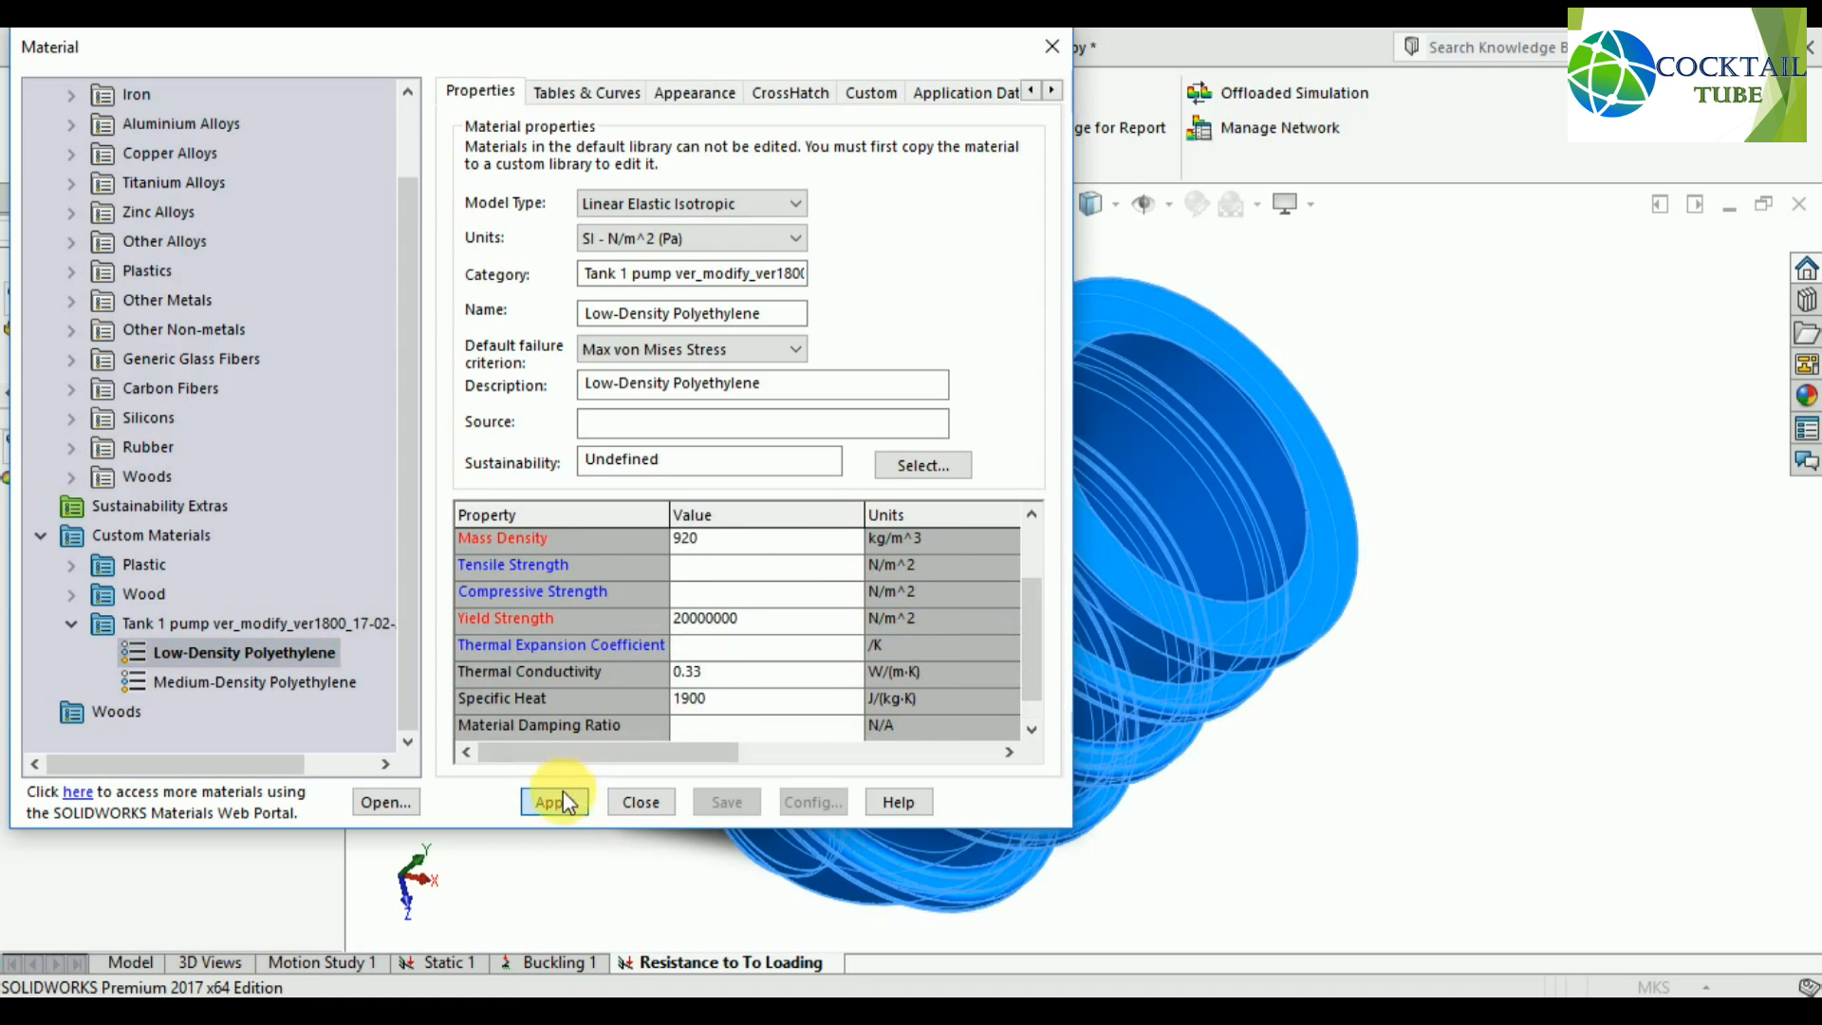
click(637, 802)
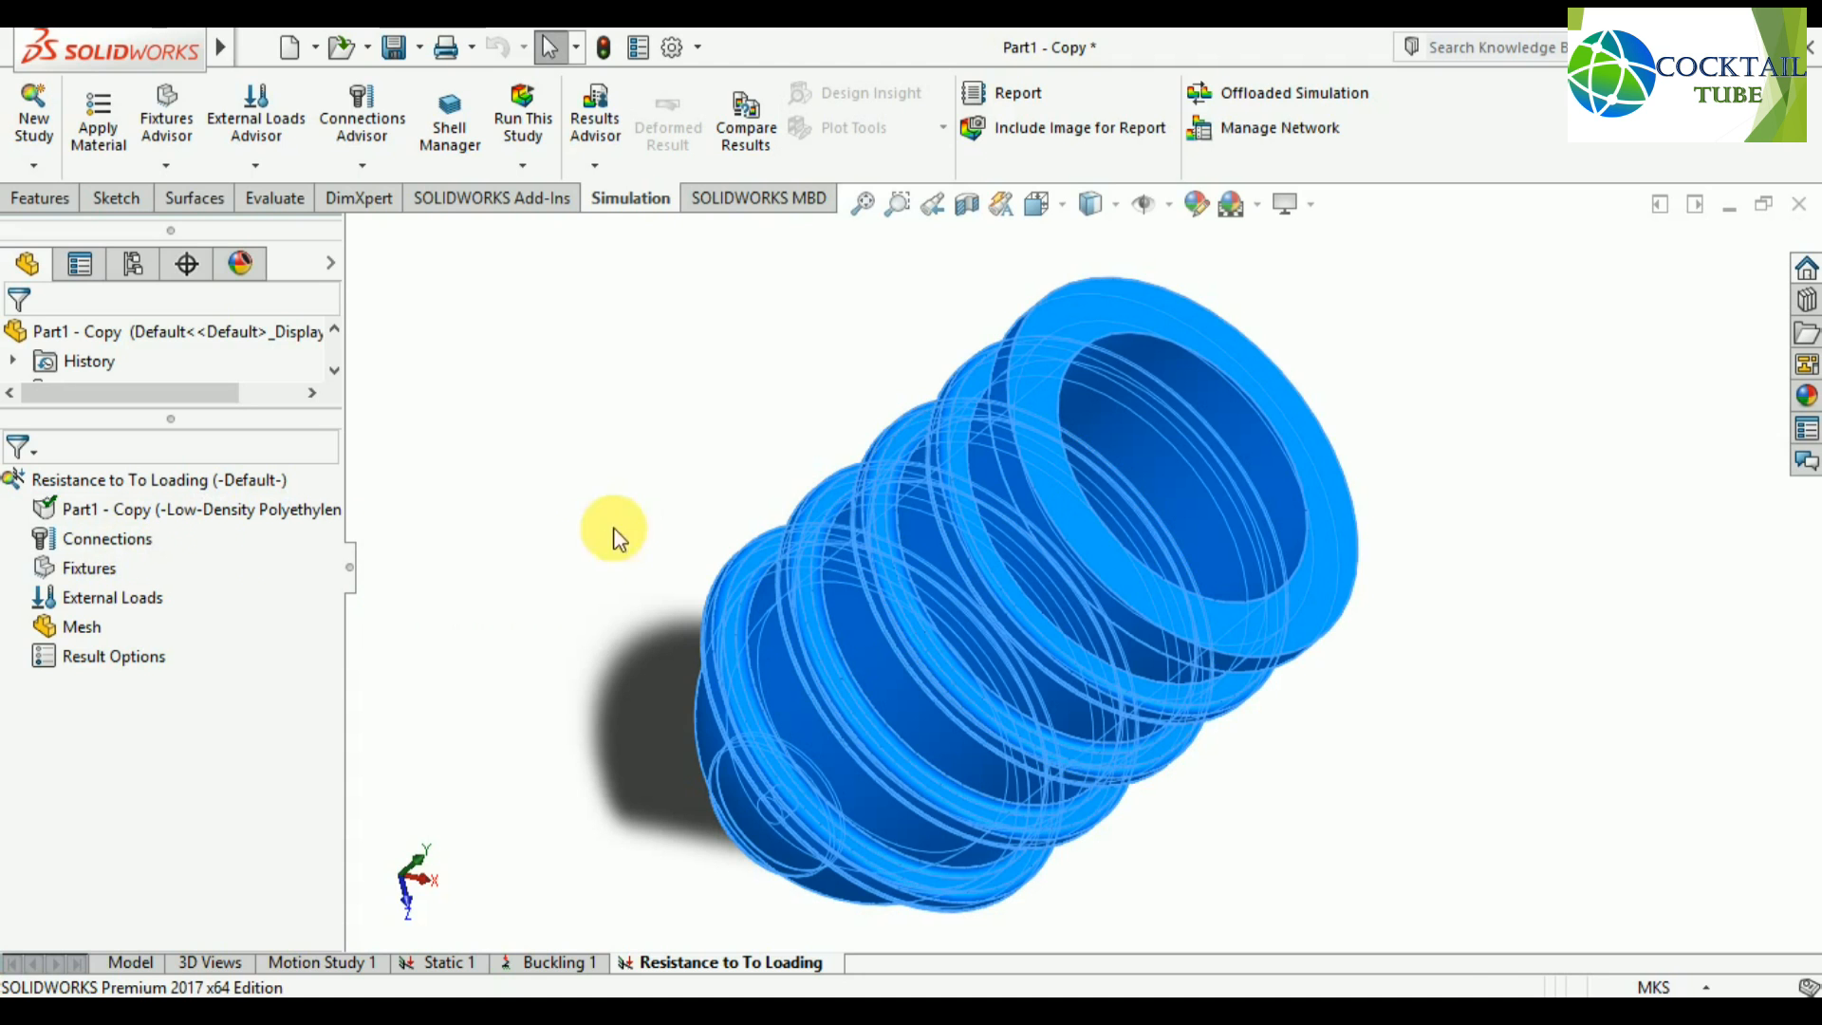
click(712, 451)
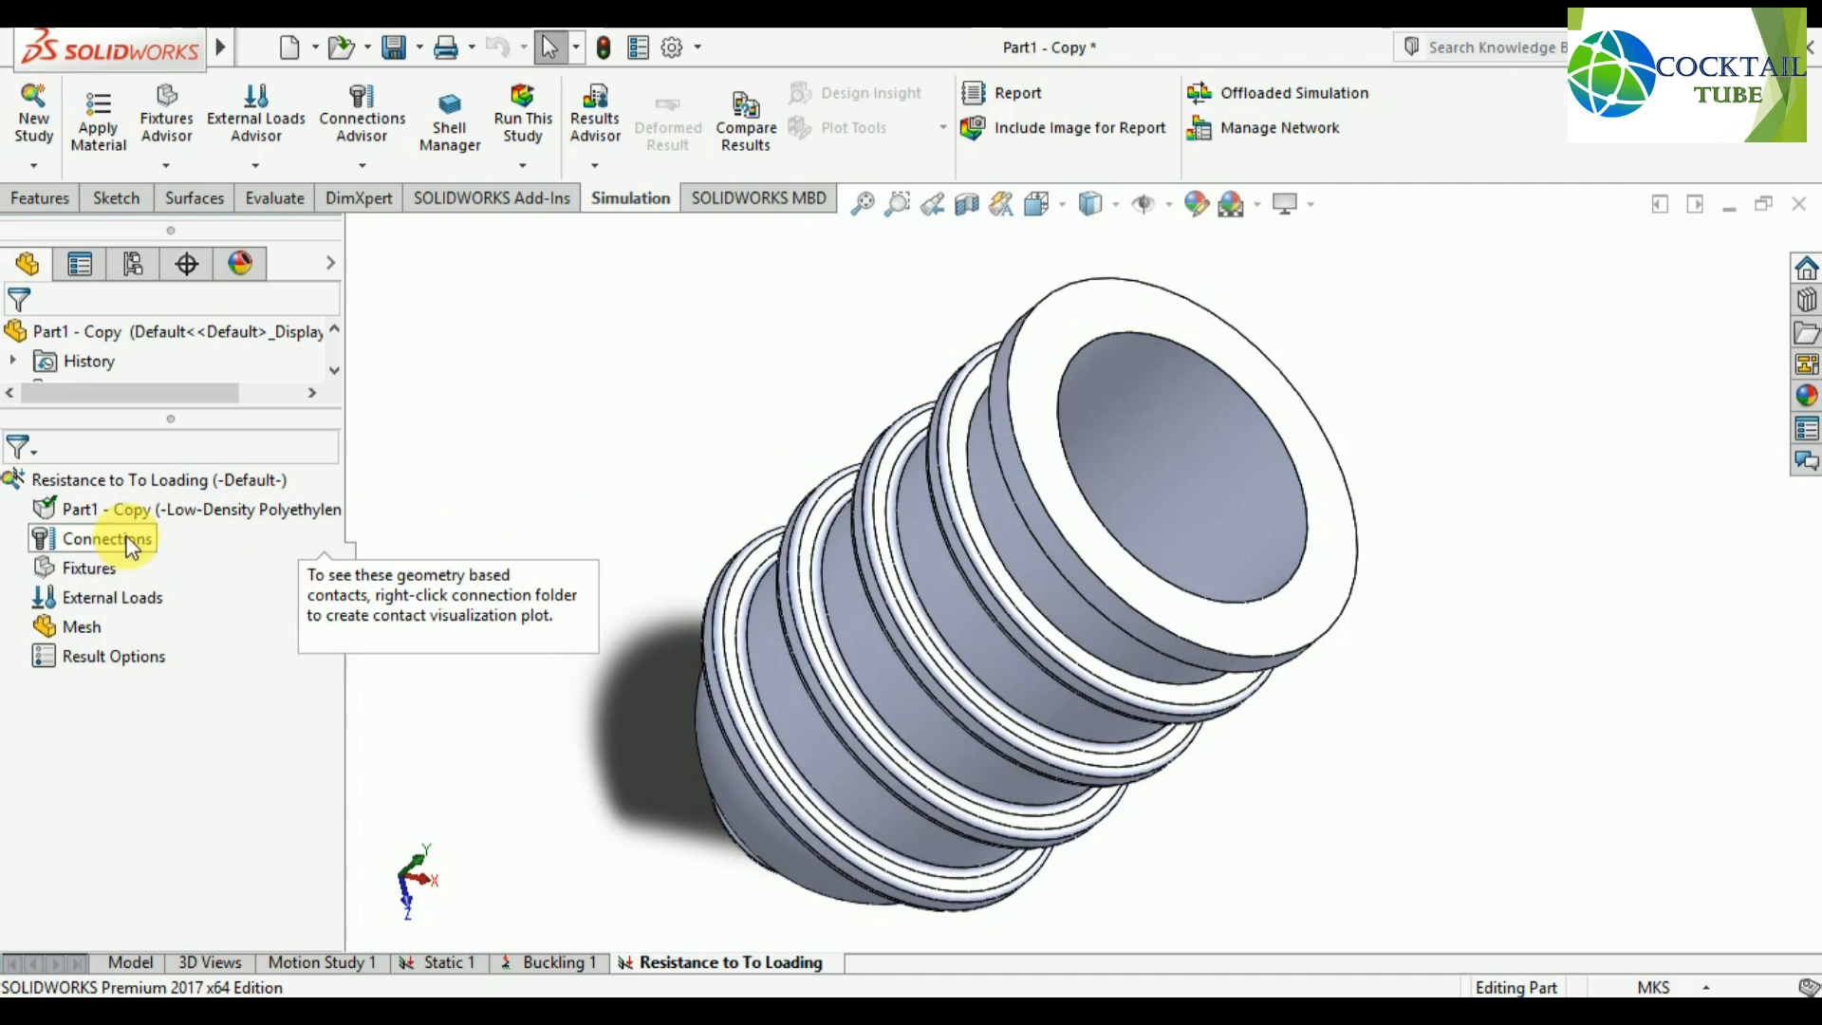
Apply a Fixed Geometry fixture to the flat circular face at the bottom of the tank.
click(85, 568)
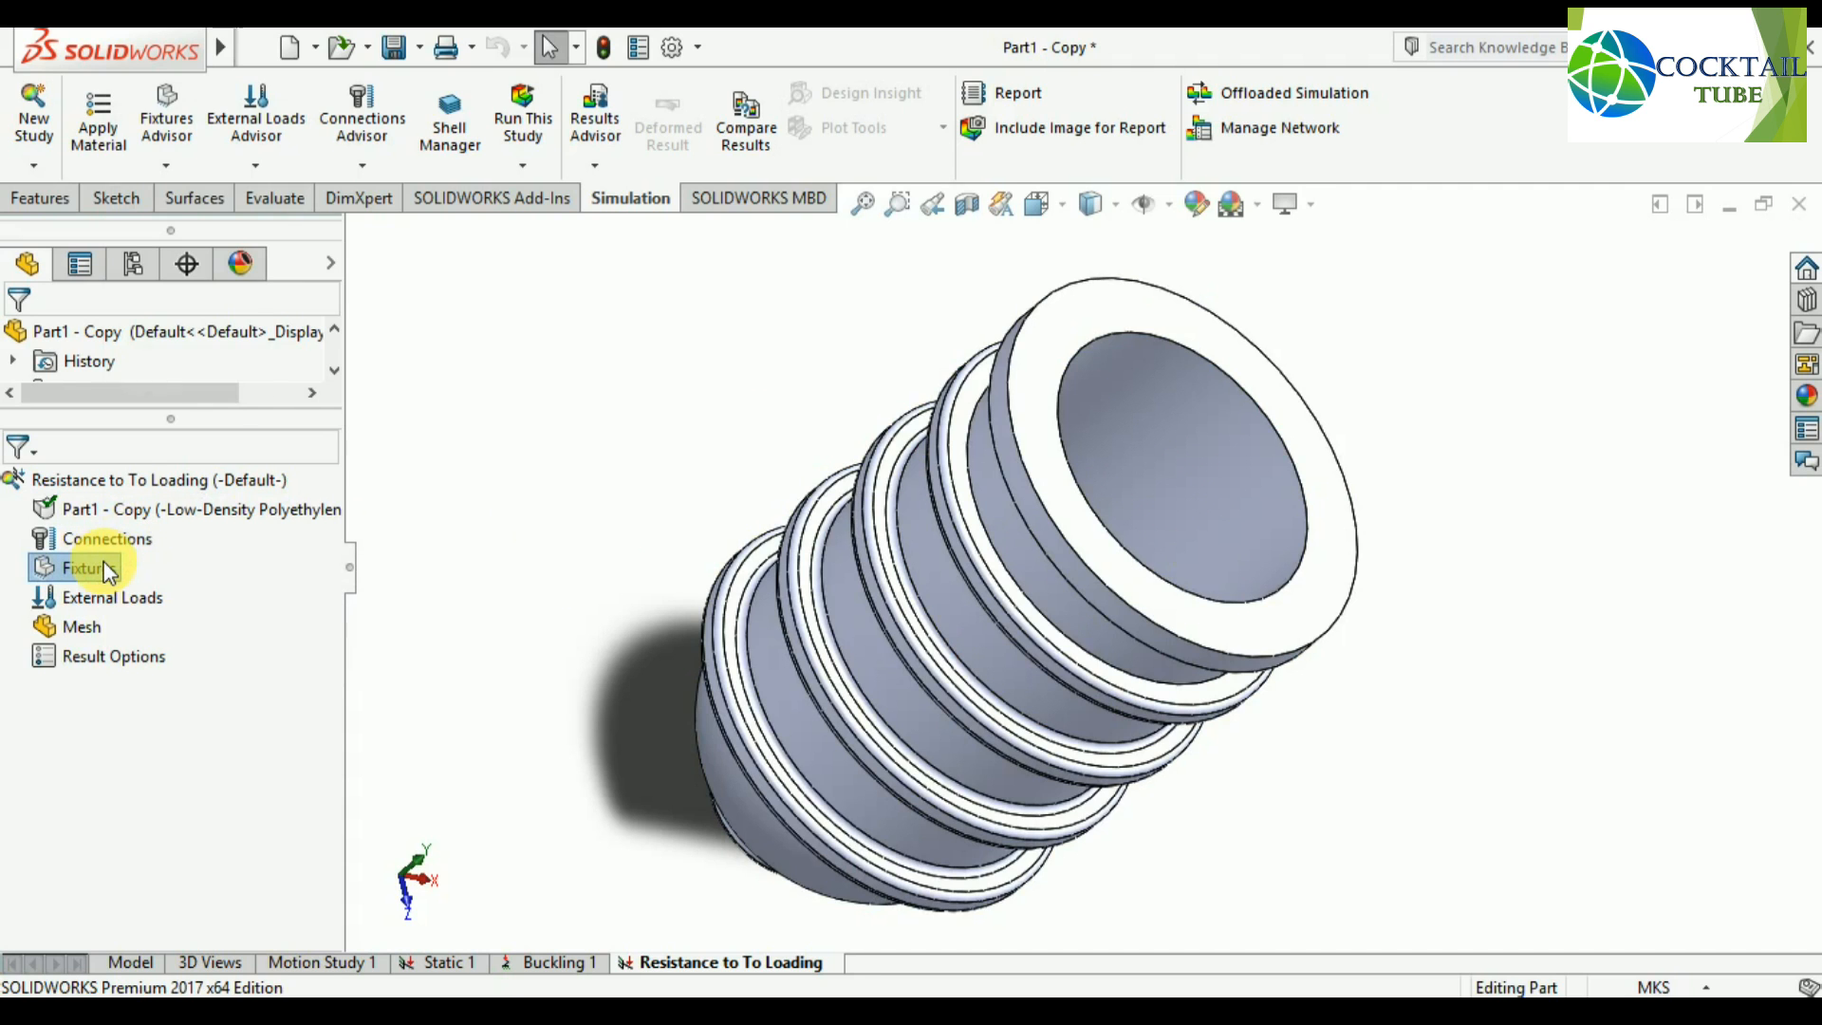
right_click(109, 571)
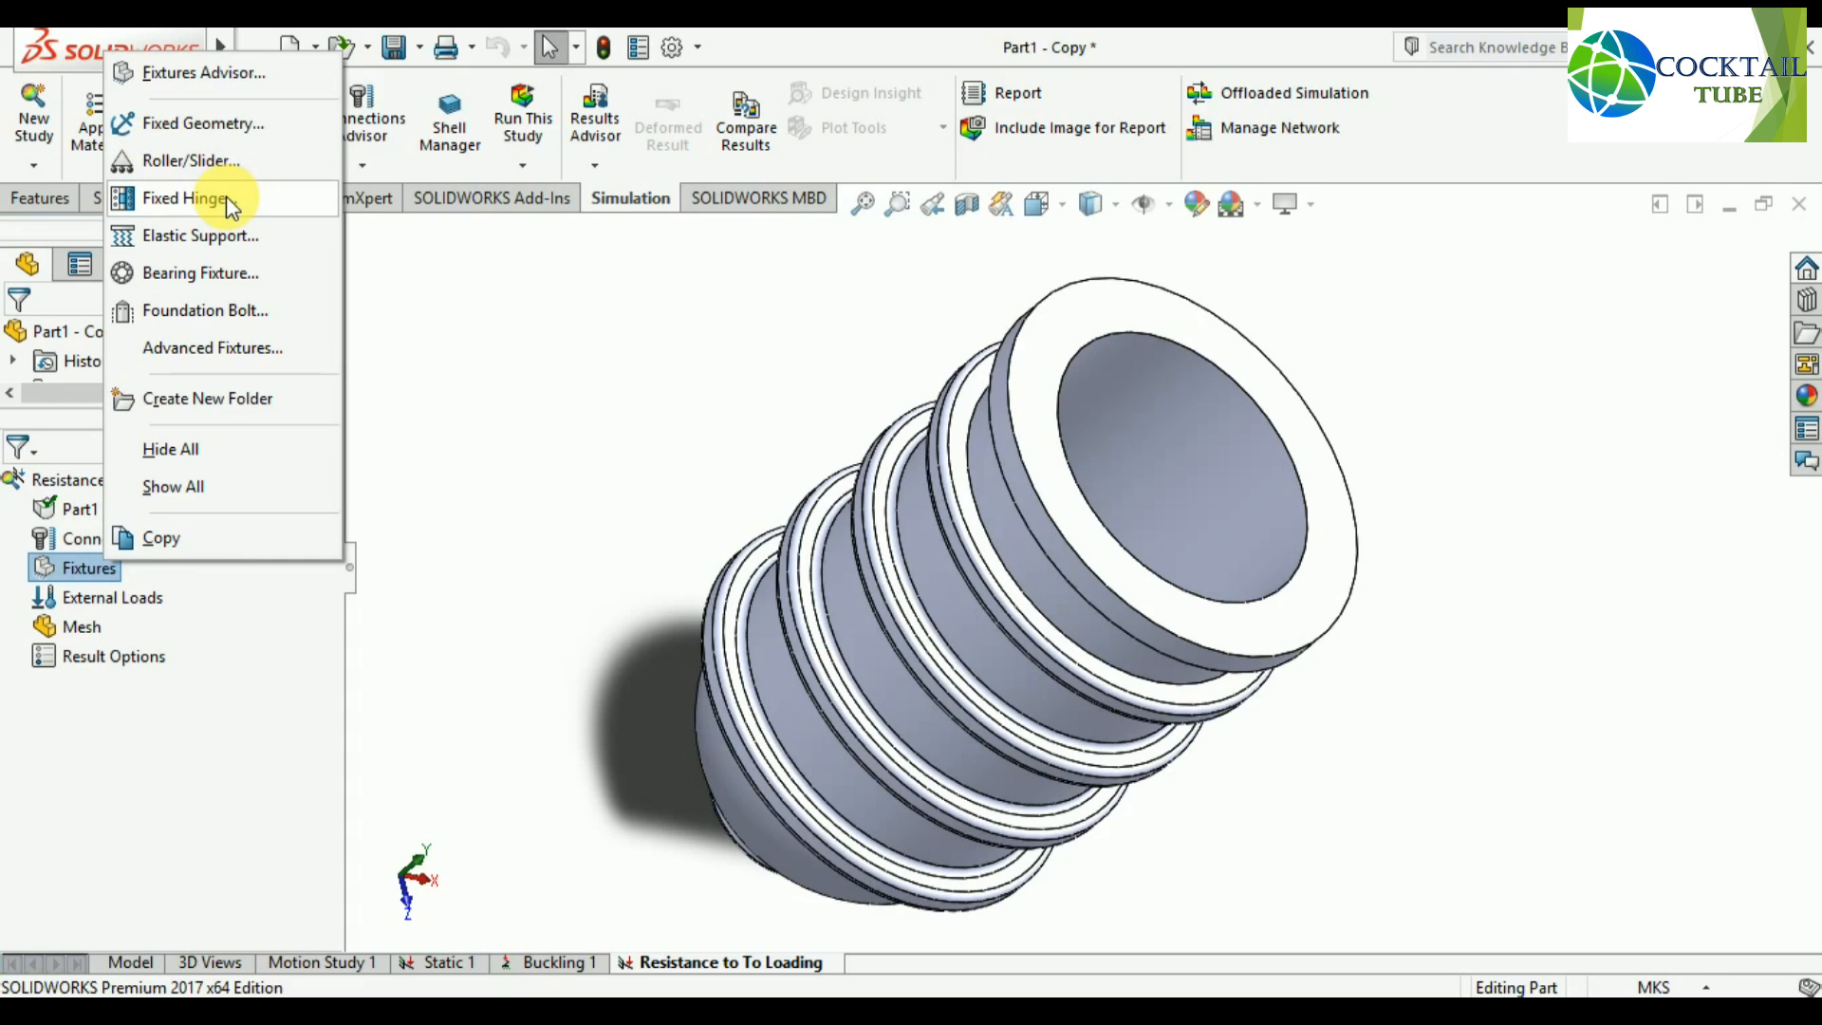
click(232, 134)
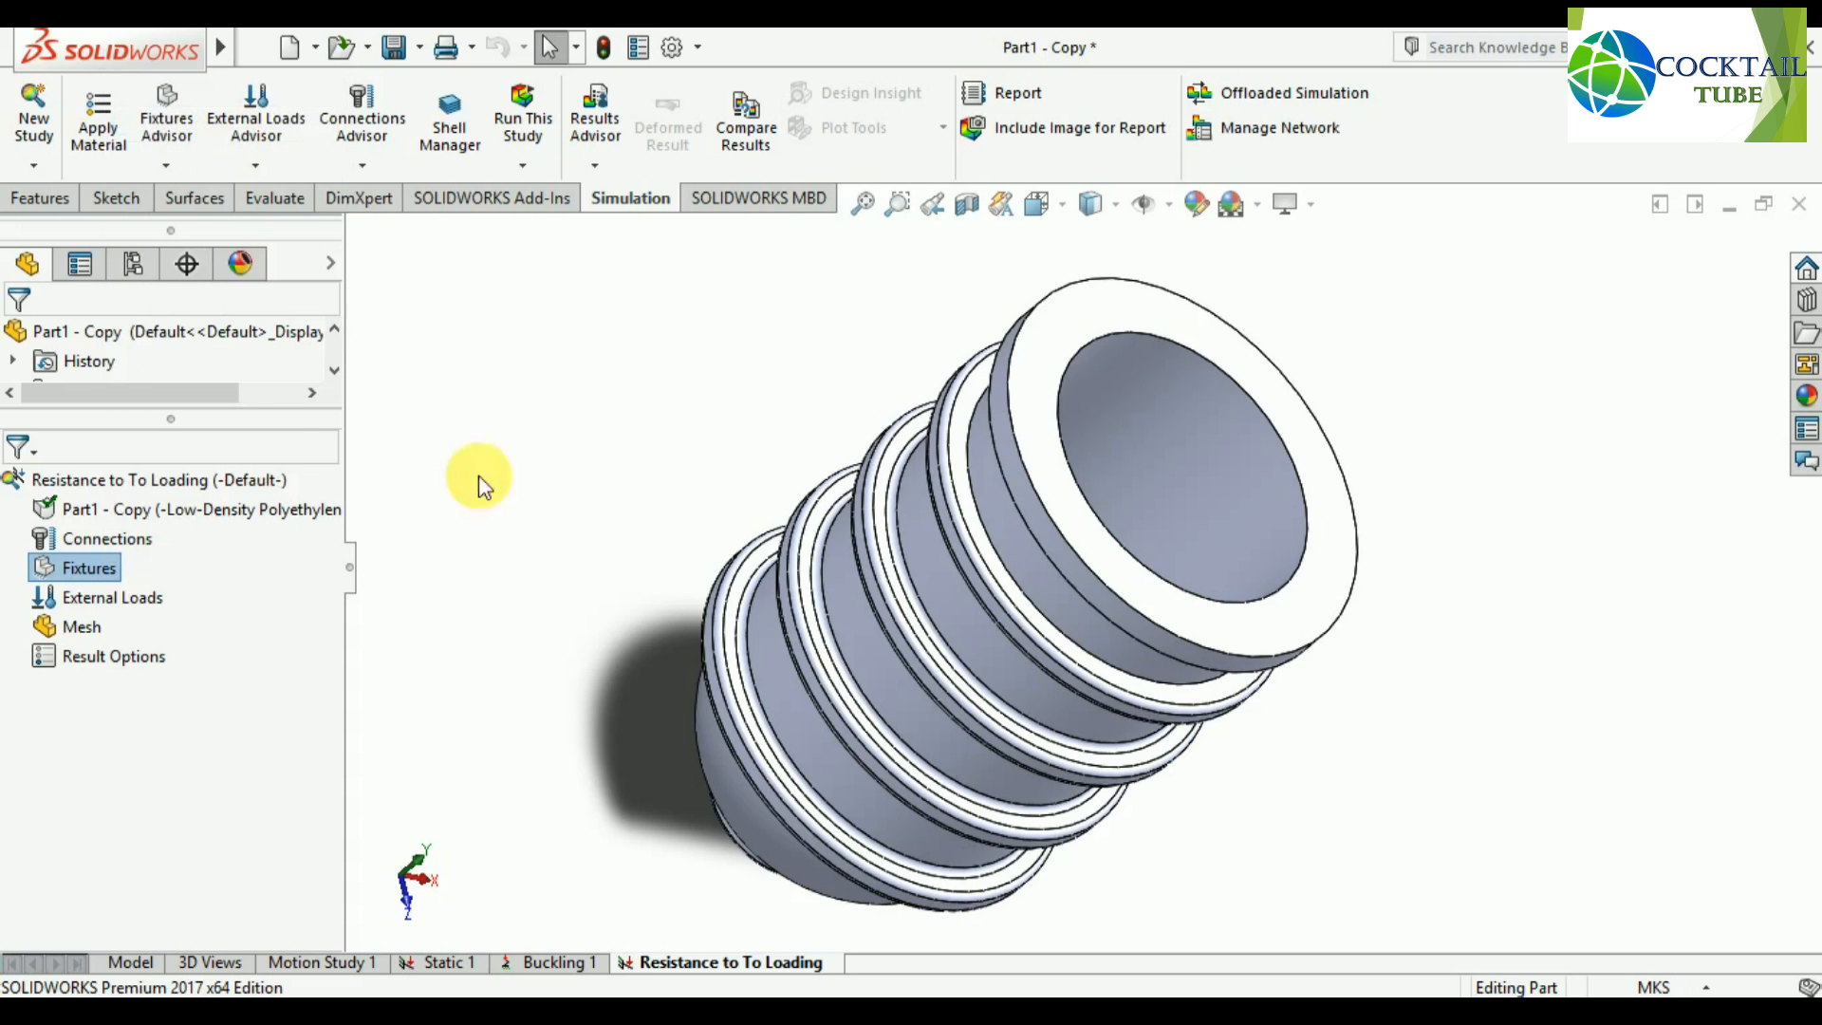
middle_drag(581, 638, 882, 532)
click(866, 630)
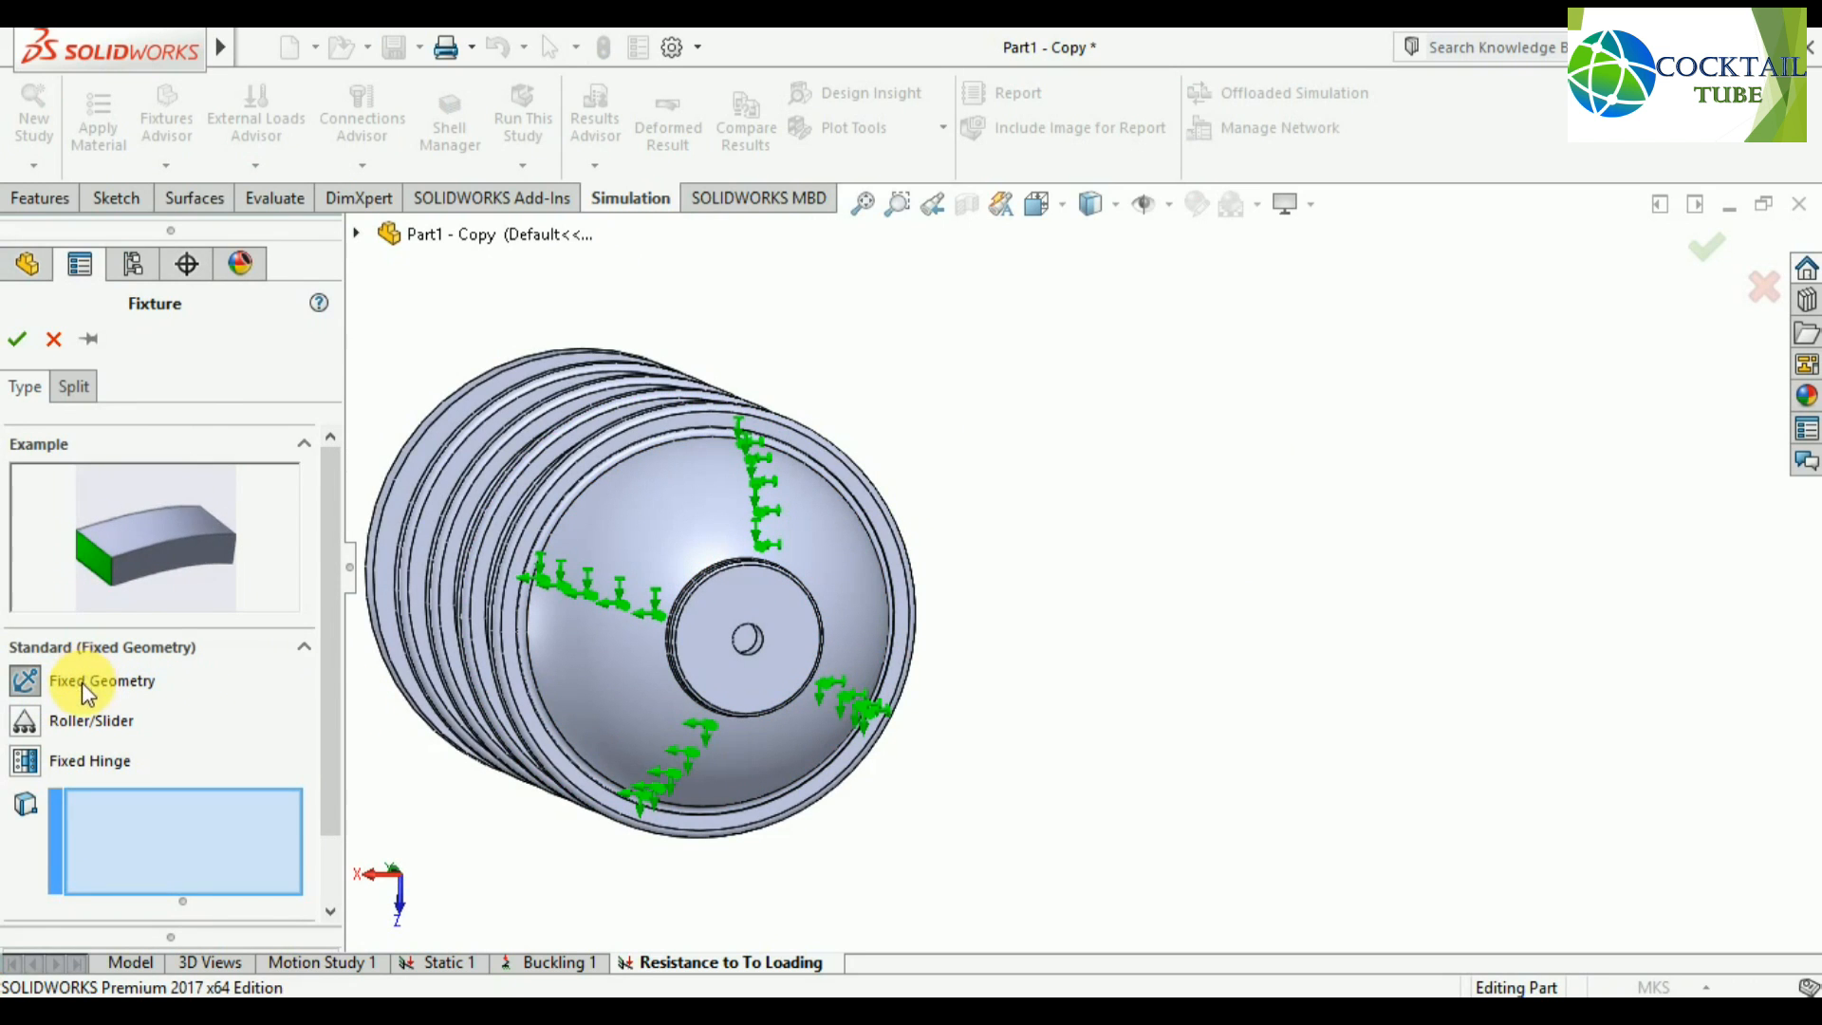
drag(325, 702, 334, 793)
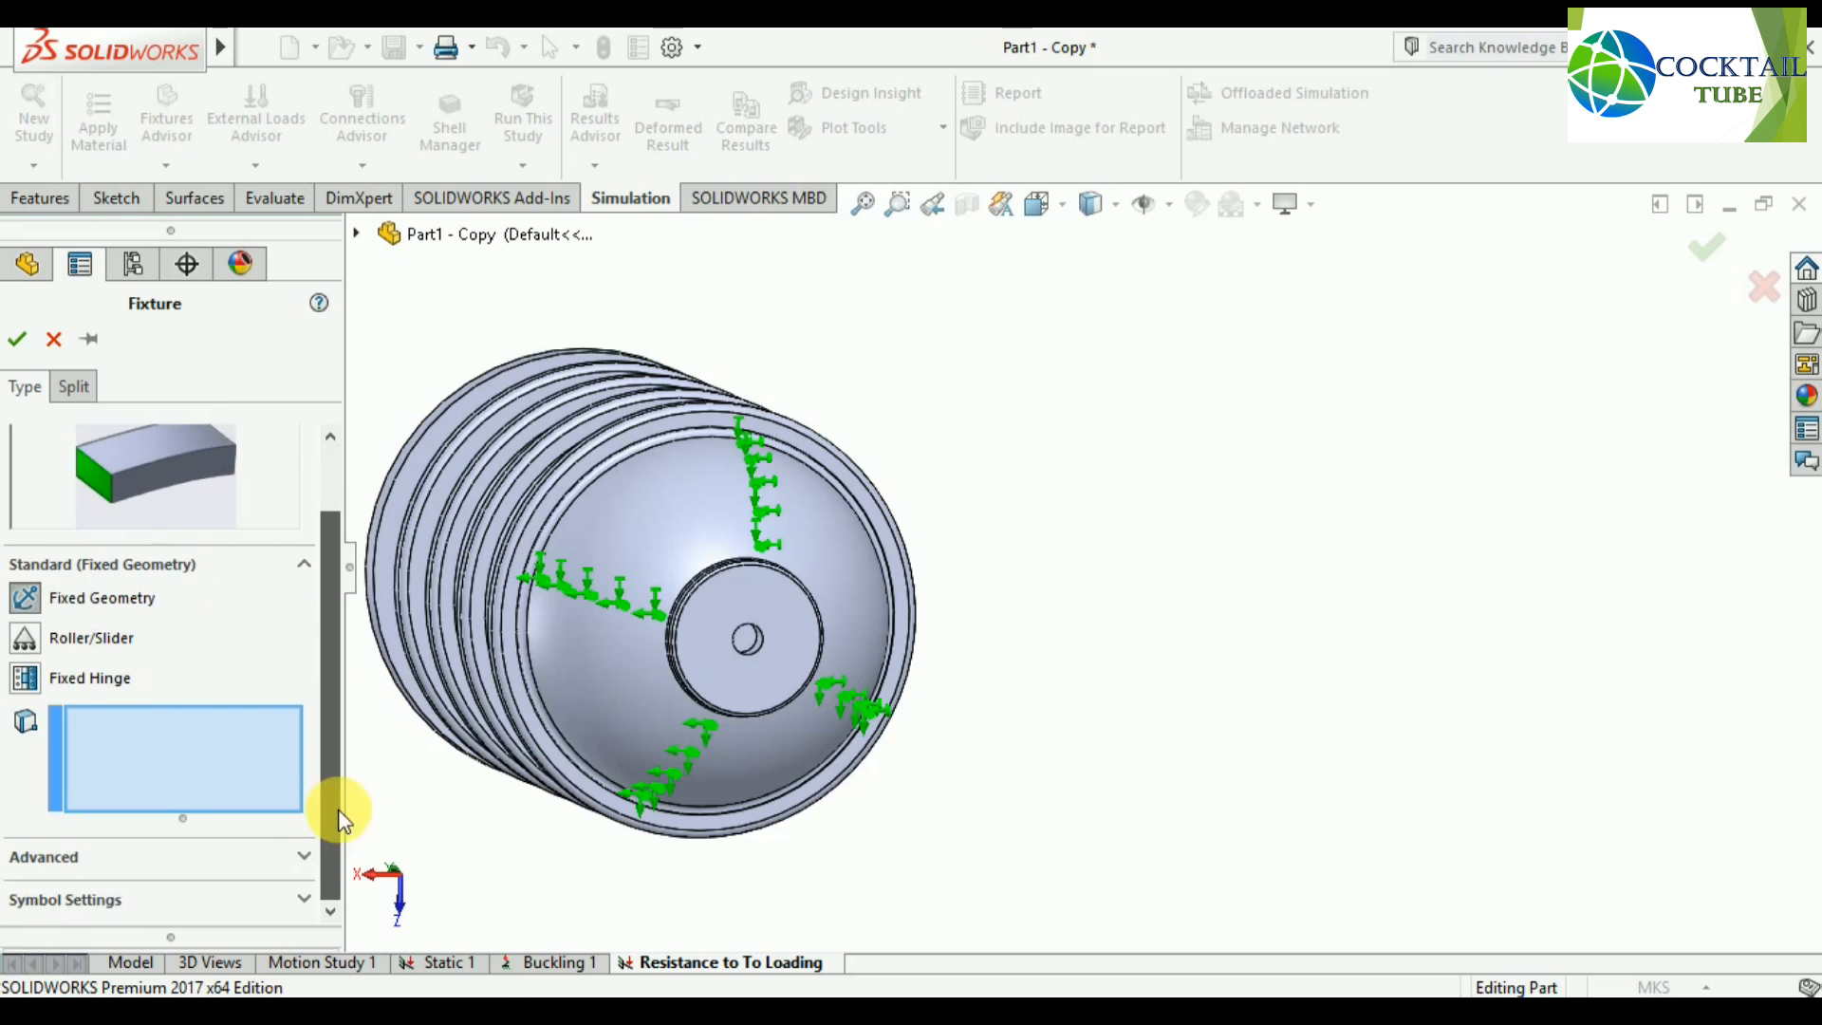
scroll(714, 640, down, 3)
middle_drag(1070, 675, 1286, 651)
scroll(1225, 595, down, 3)
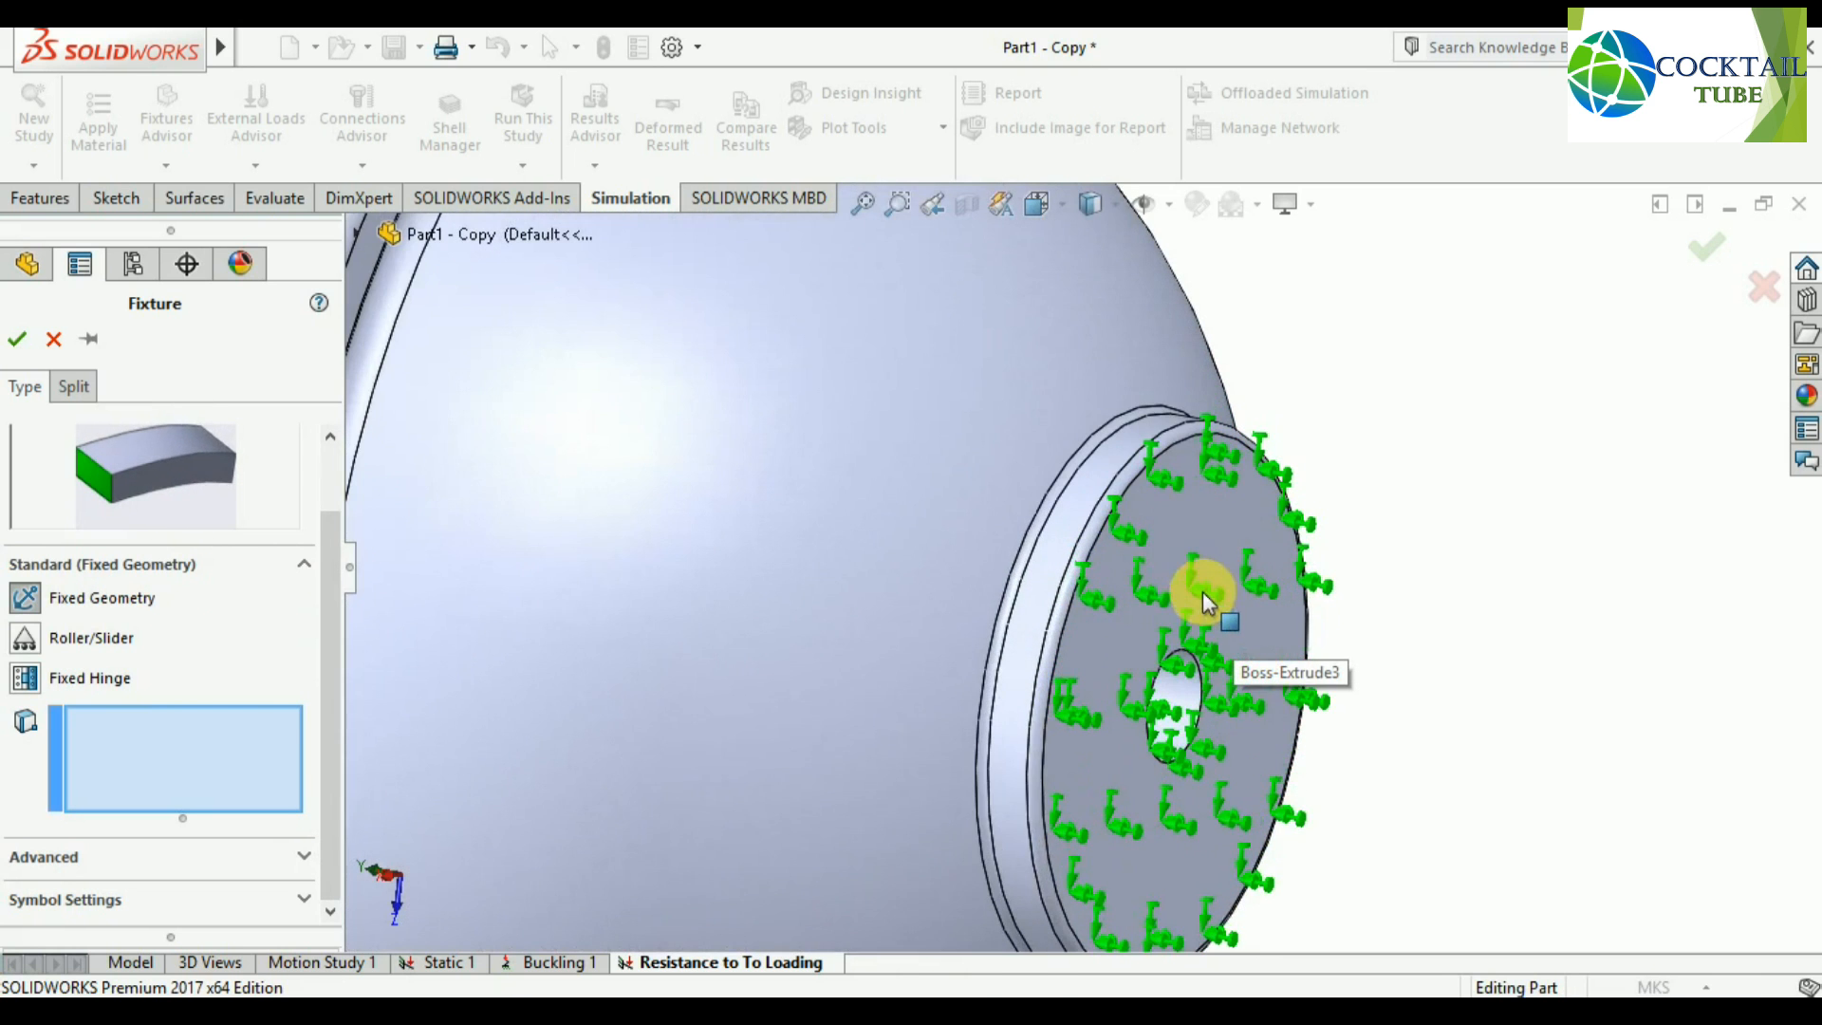
click(1187, 578)
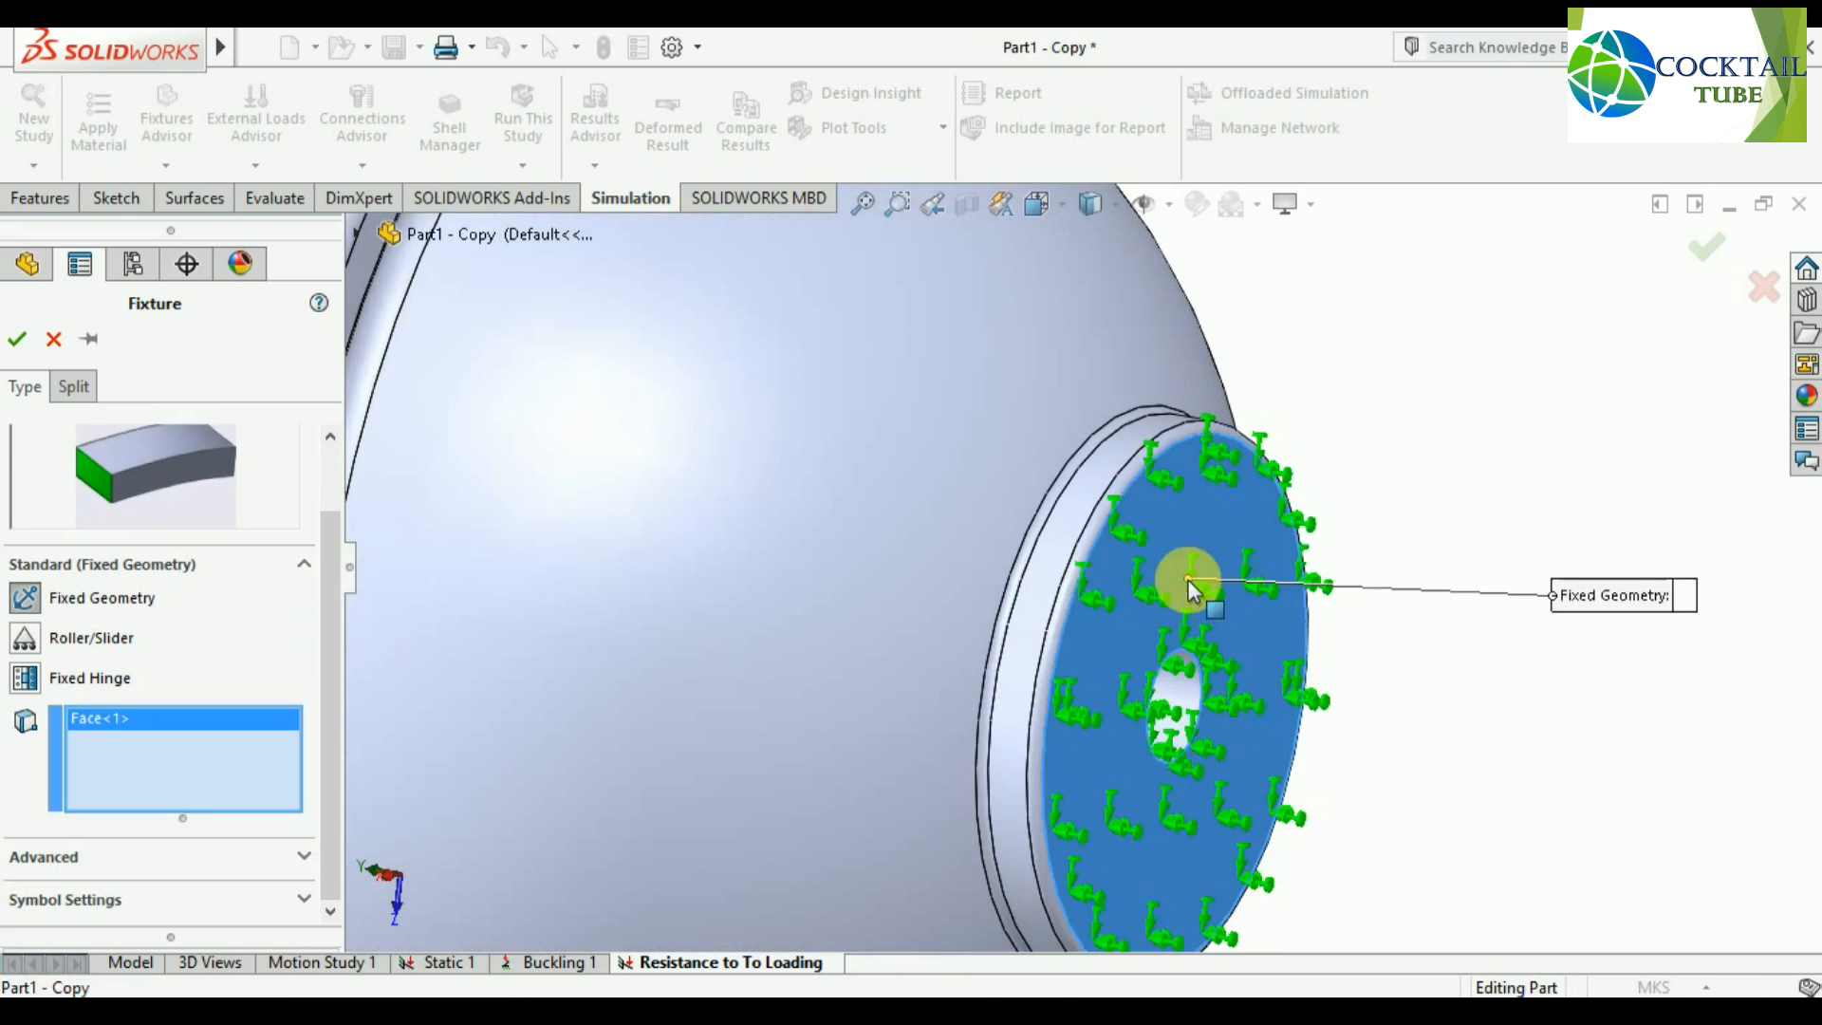
click(19, 340)
Inspect the fixed base and the top rim of the tank, and check the Load Case 1 boundary setup slide in PowerPoint.
scroll(664, 508, up, 8)
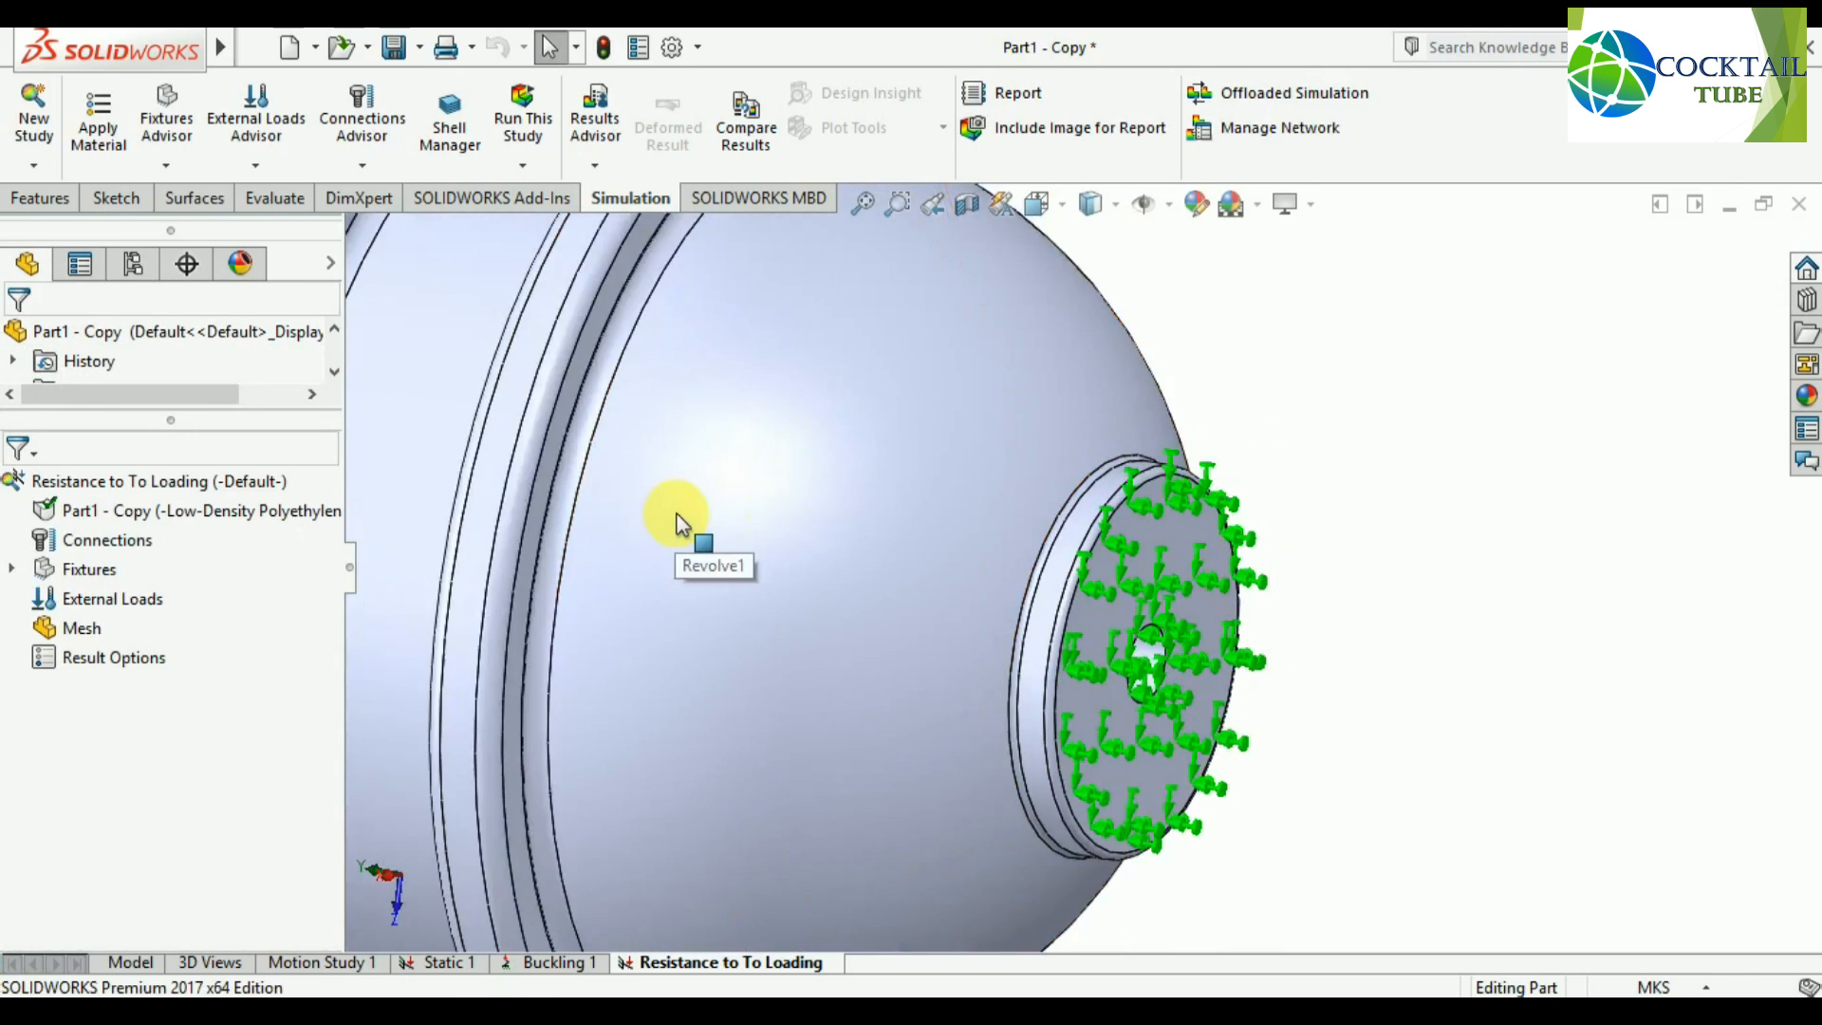
middle_drag(1026, 479, 831, 689)
scroll(1317, 513, down, 5)
ctrl+middle_drag(1341, 398, 981, 592)
middle_drag(731, 488, 490, 703)
scroll(455, 630, up, 5)
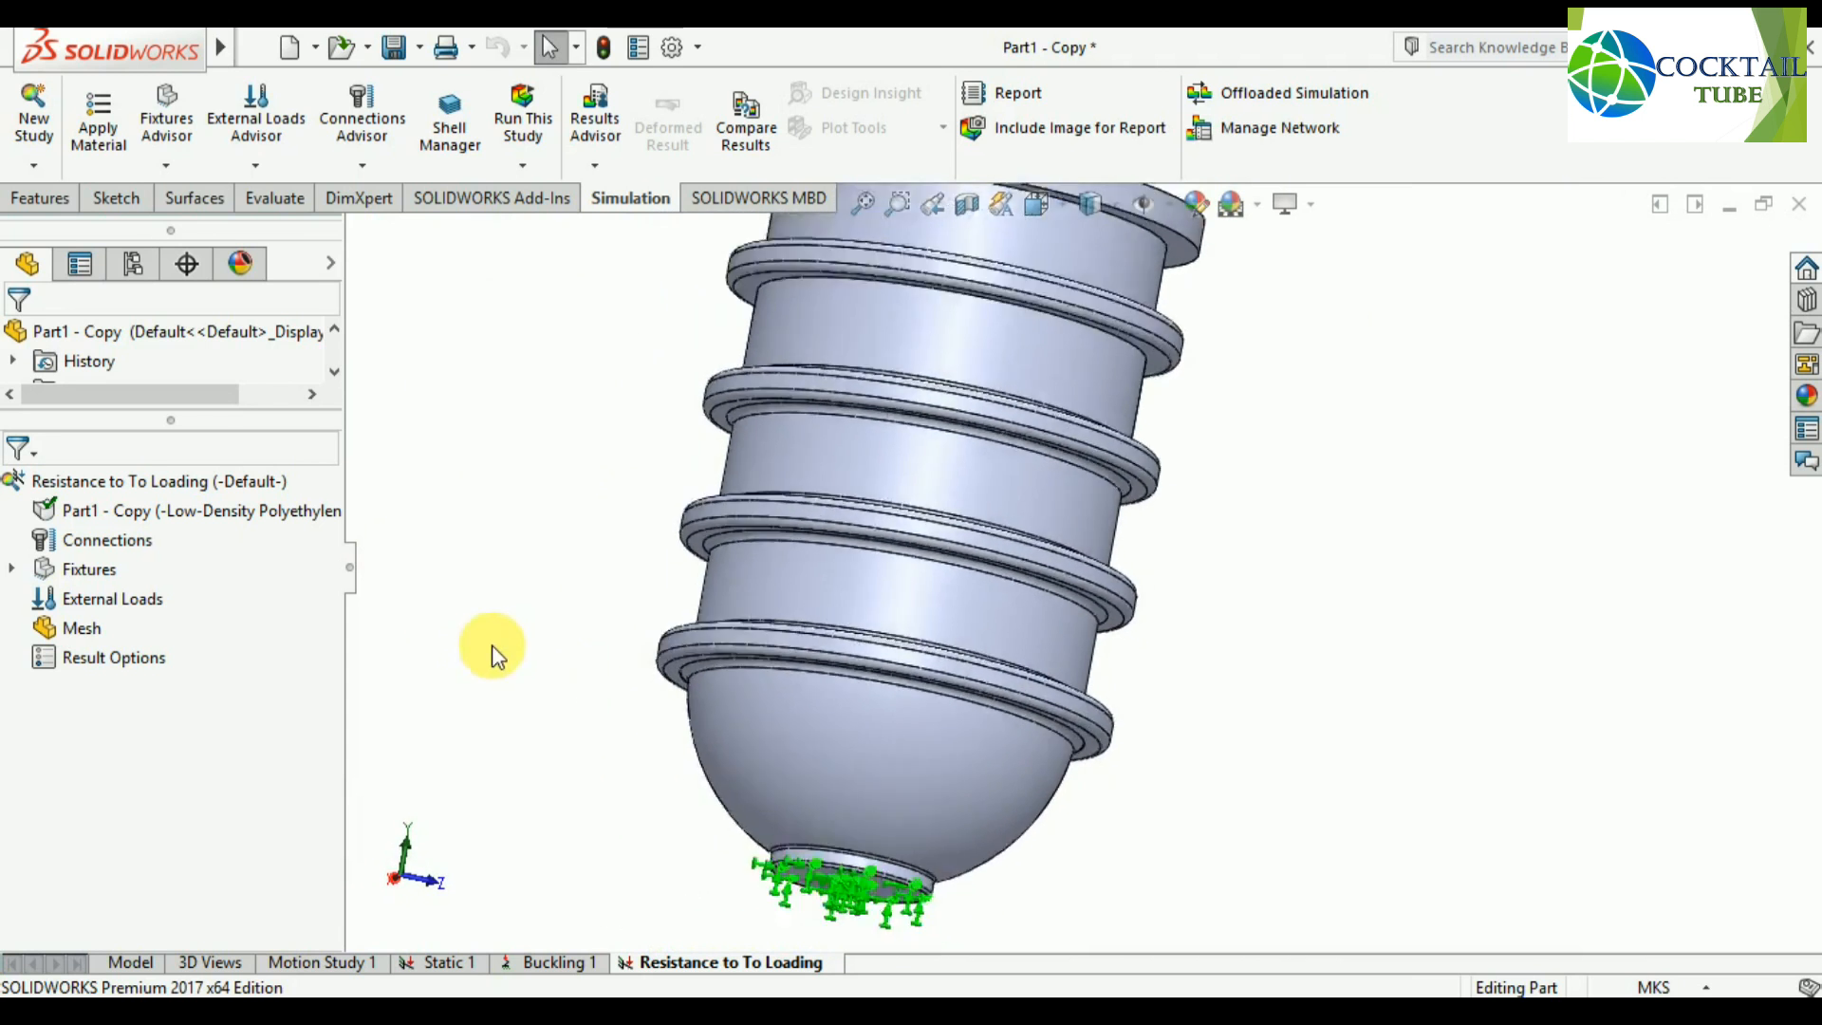
scroll(793, 551, down, 3)
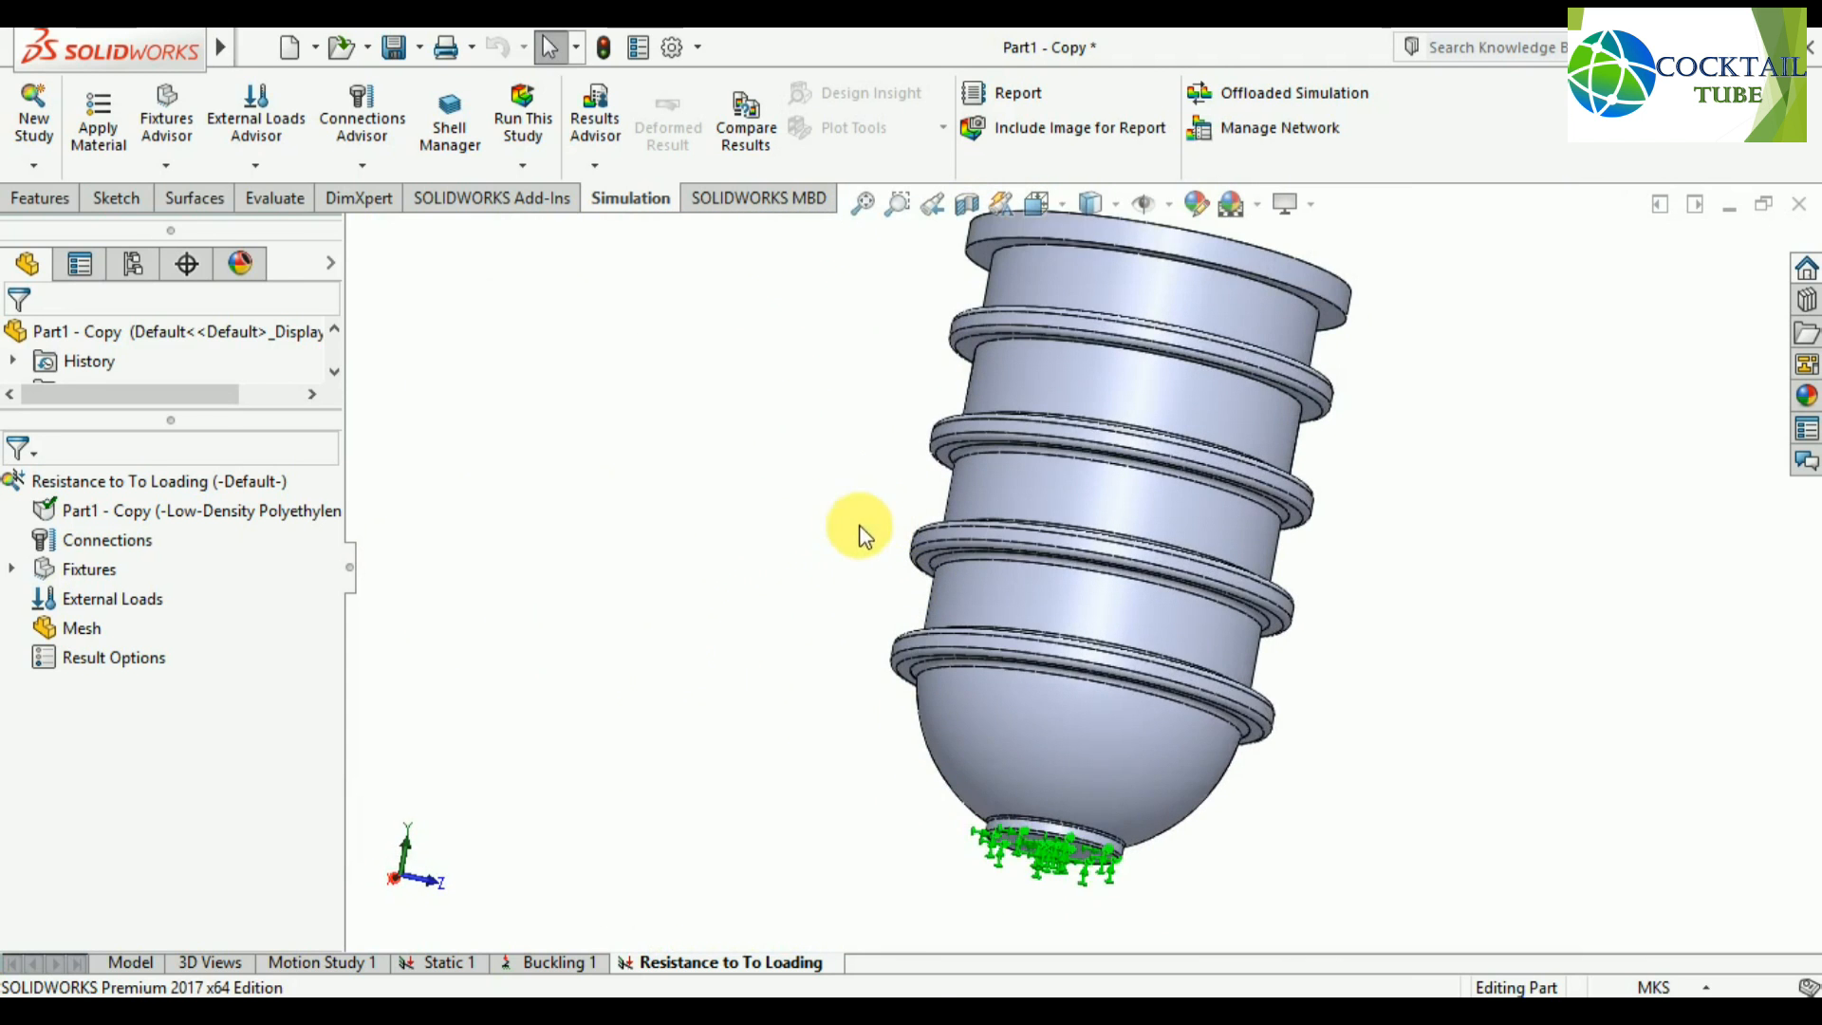
middle_drag(813, 395, 699, 569)
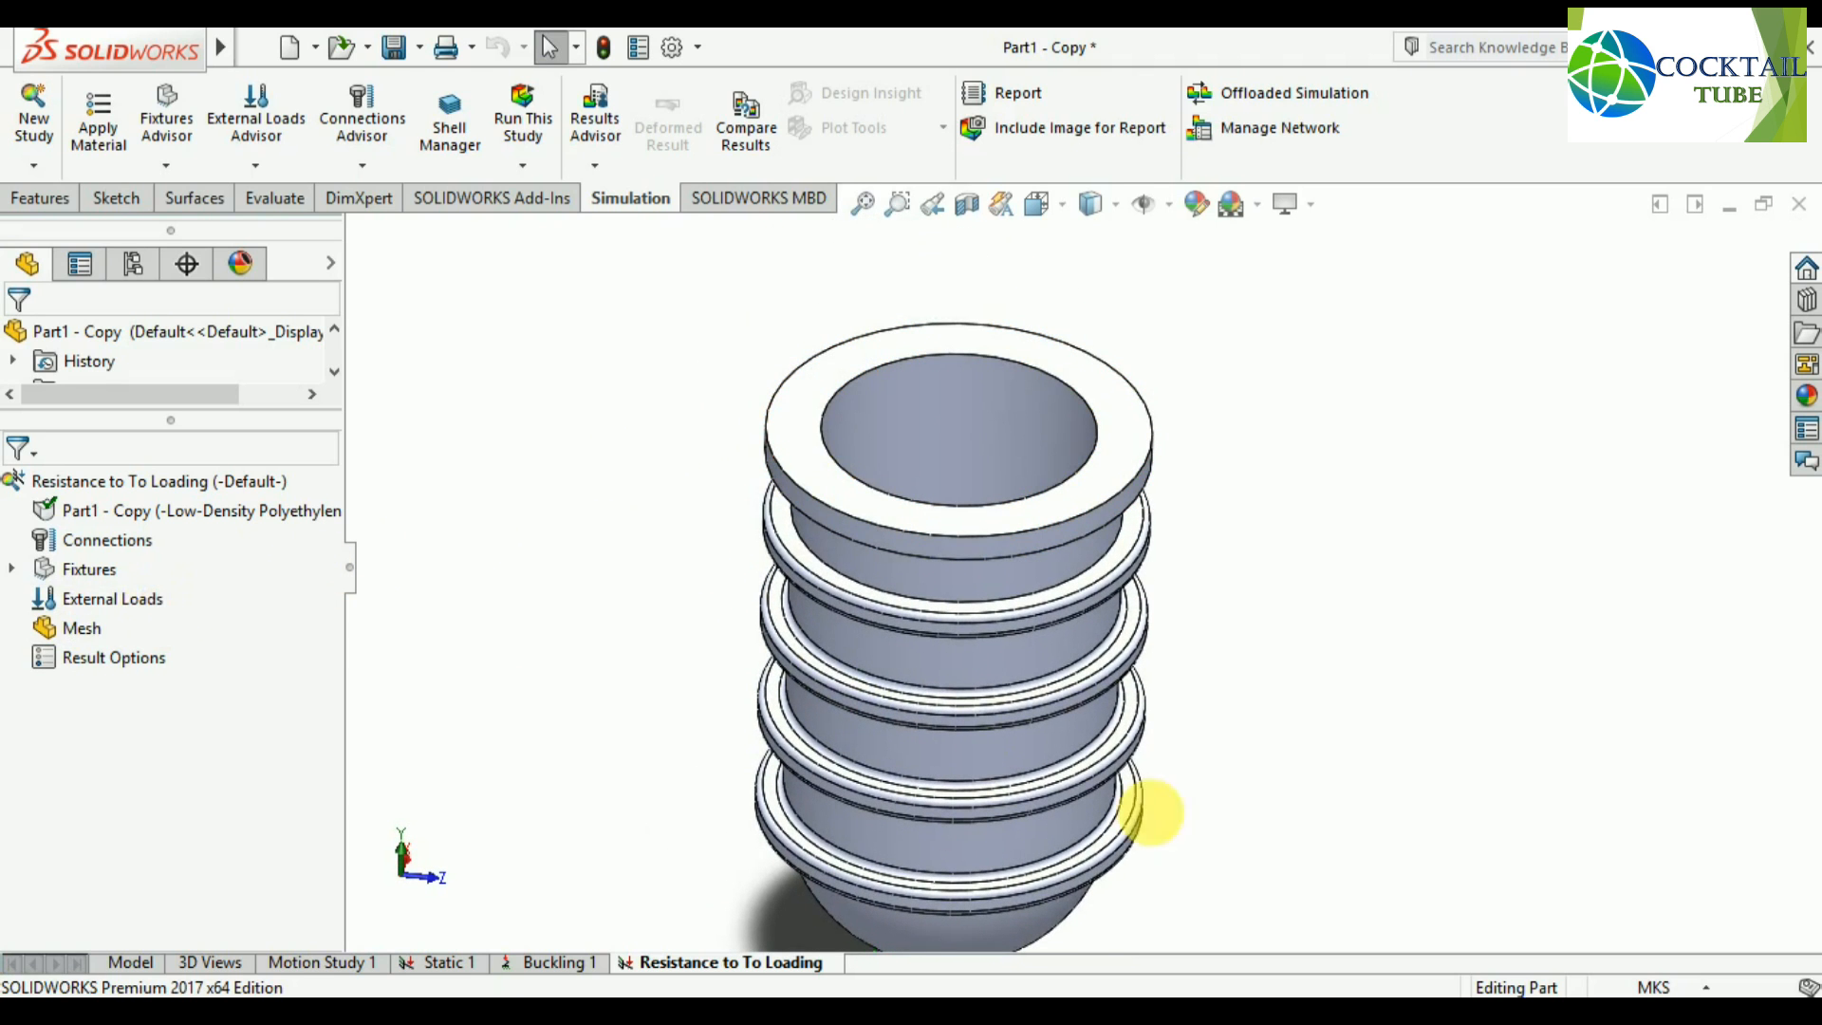
mouse_move(1451, 1012)
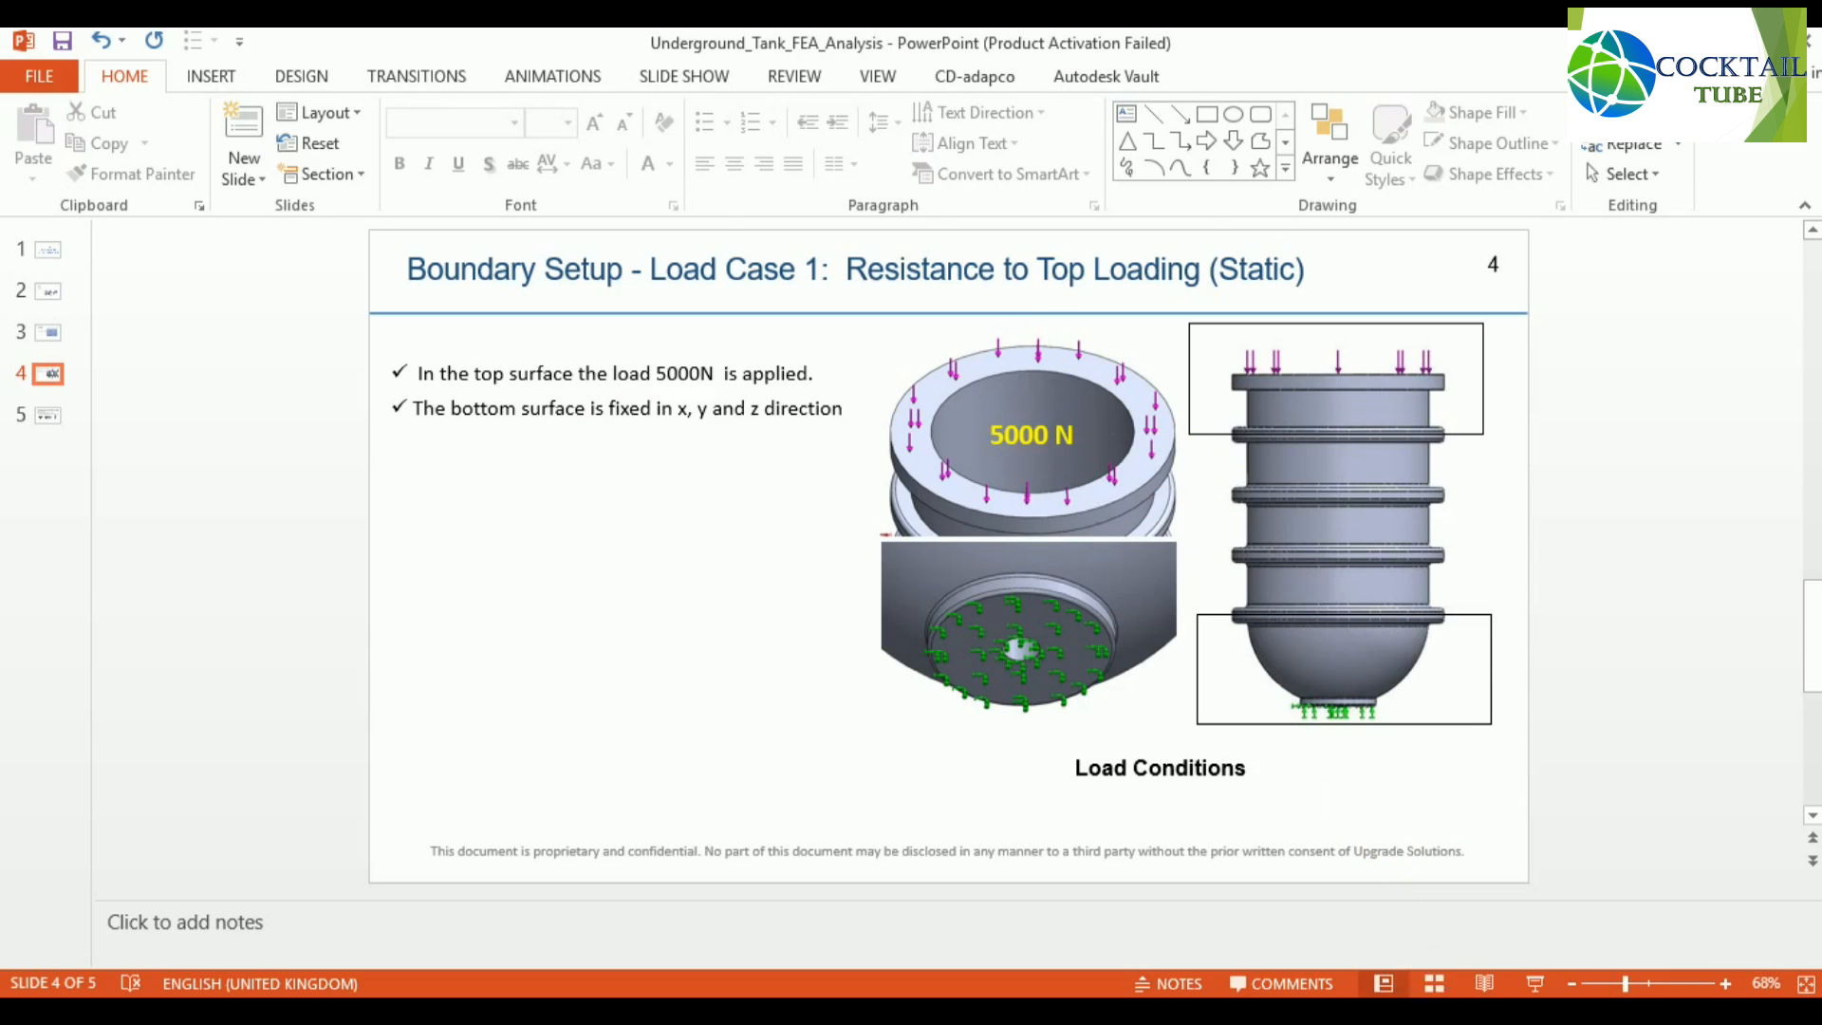
click(1366, 1004)
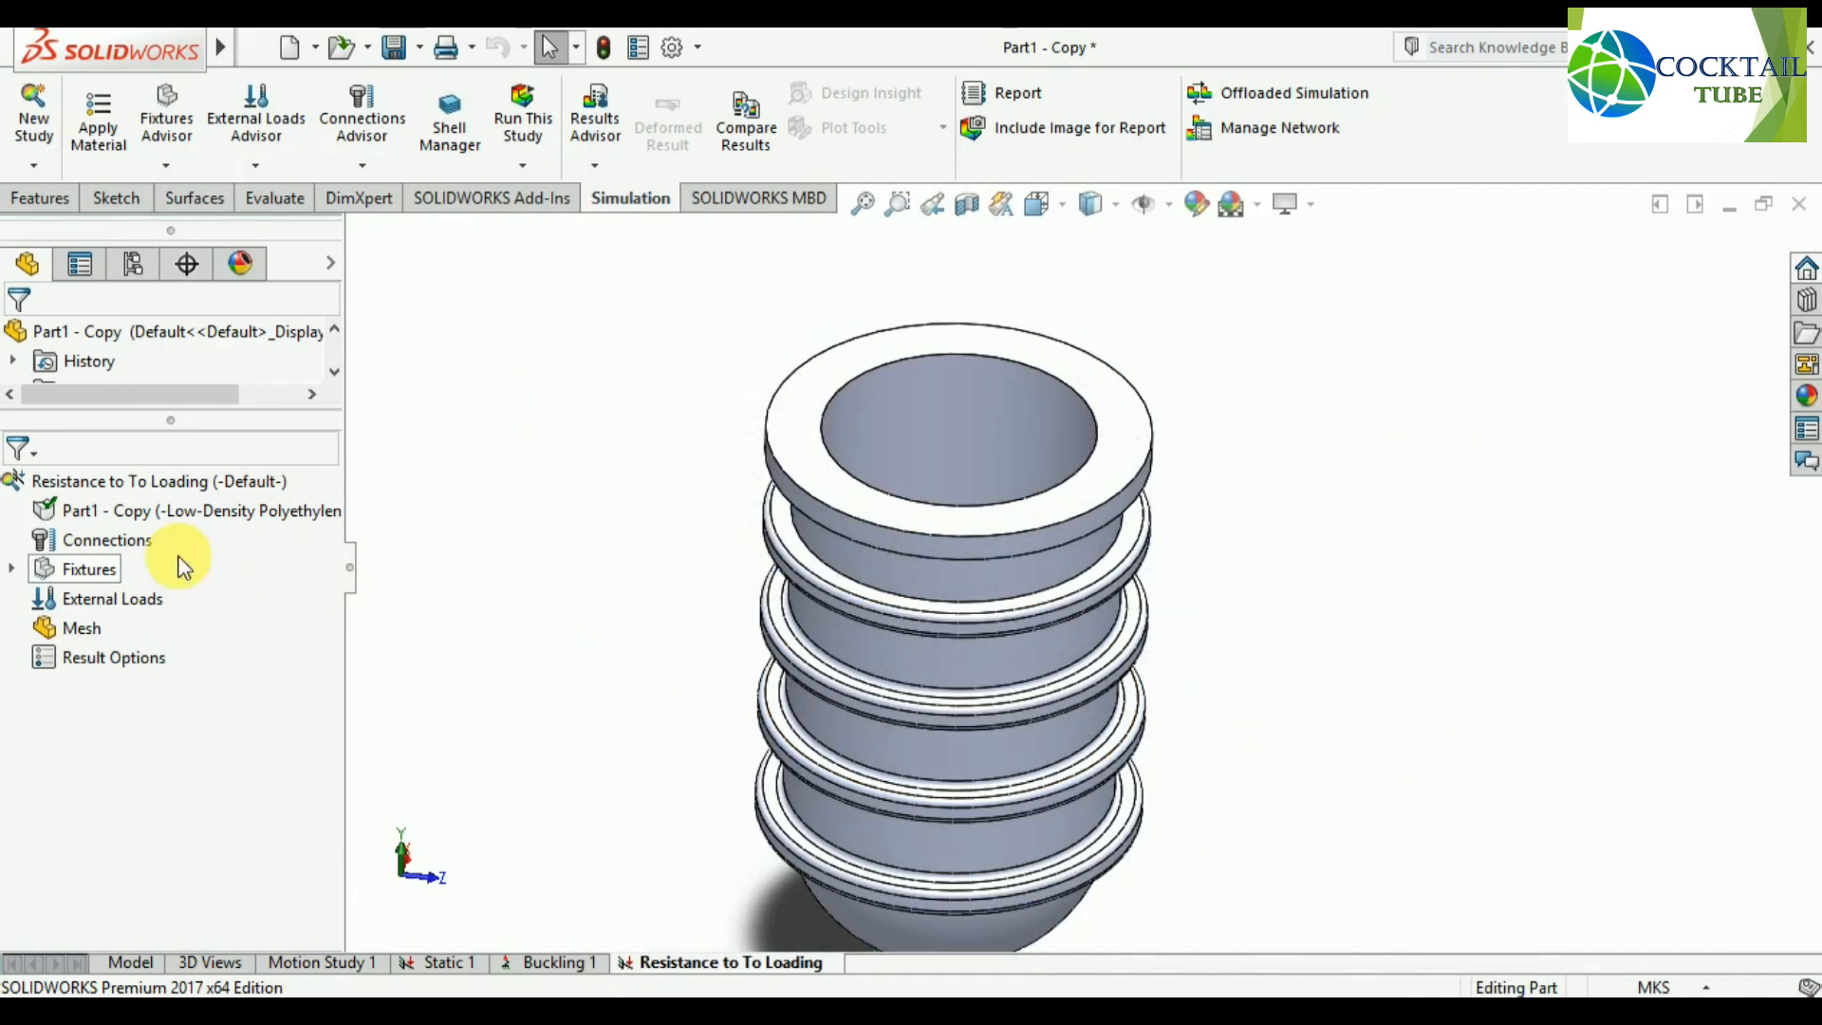
Apply a 5000 N force normal to the tank's annular top face, pushing down on the rim.
right_click(127, 595)
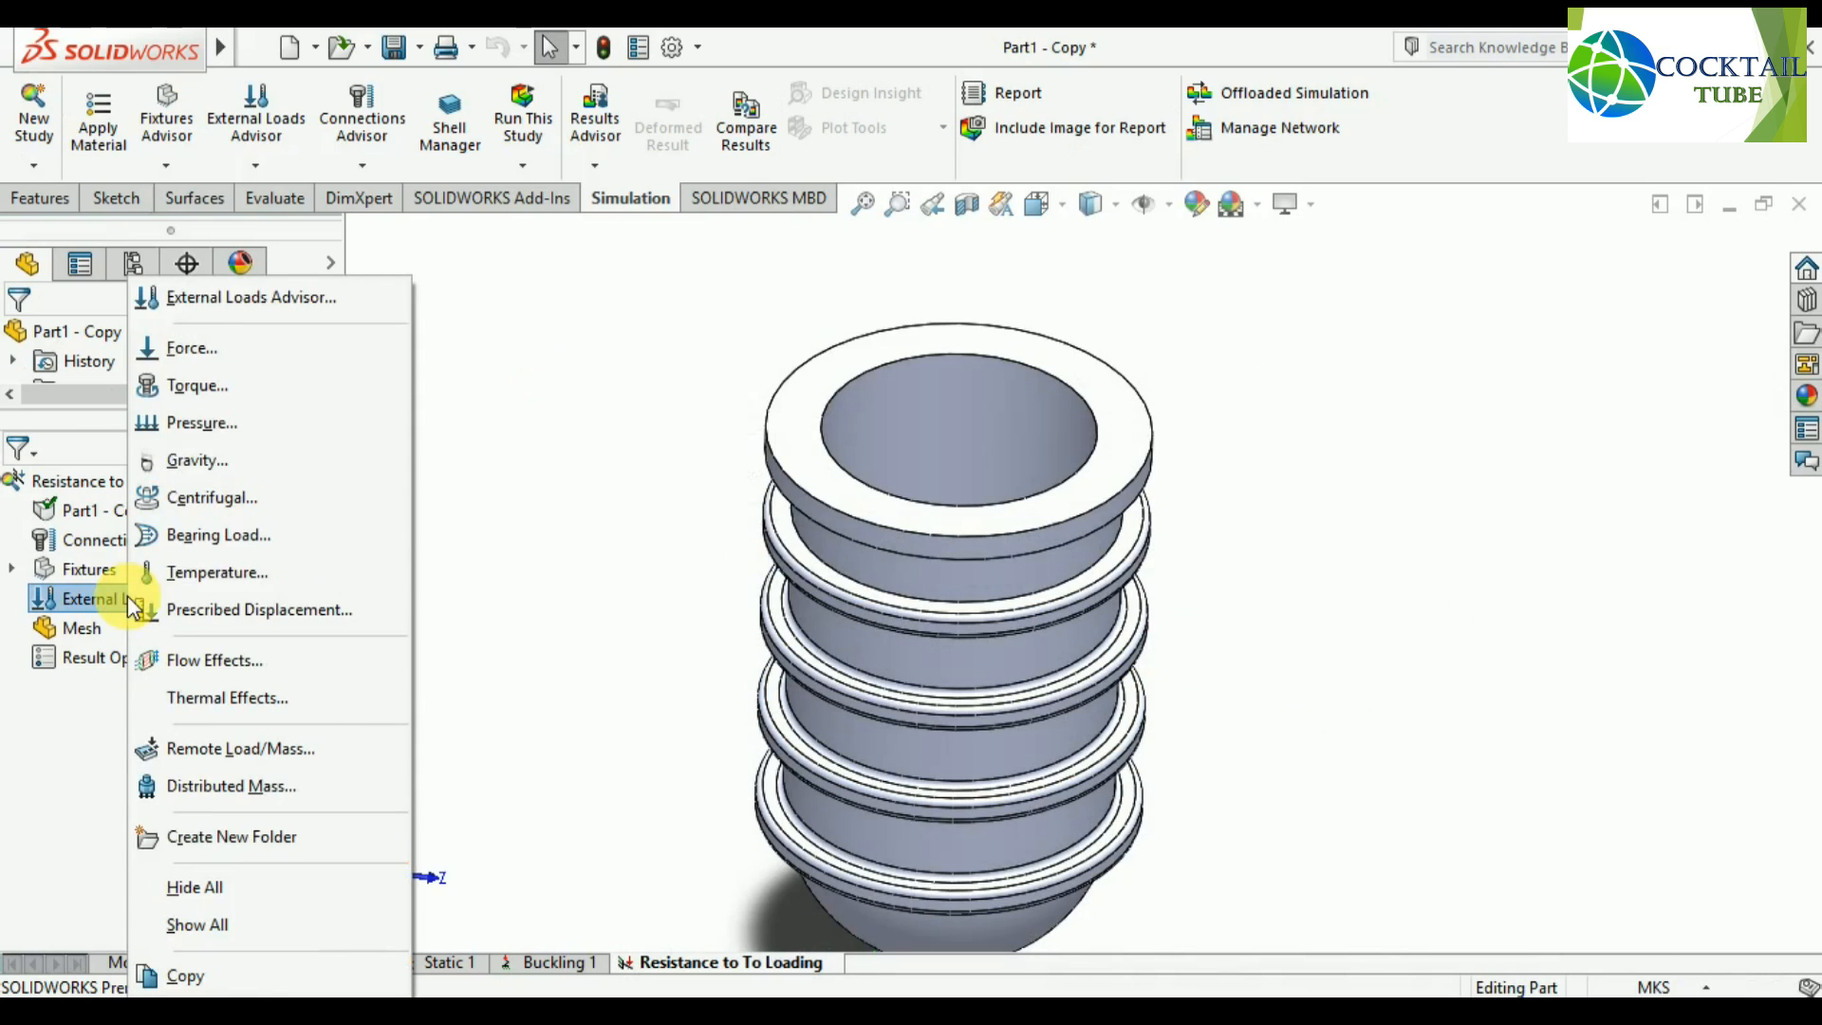
click(186, 350)
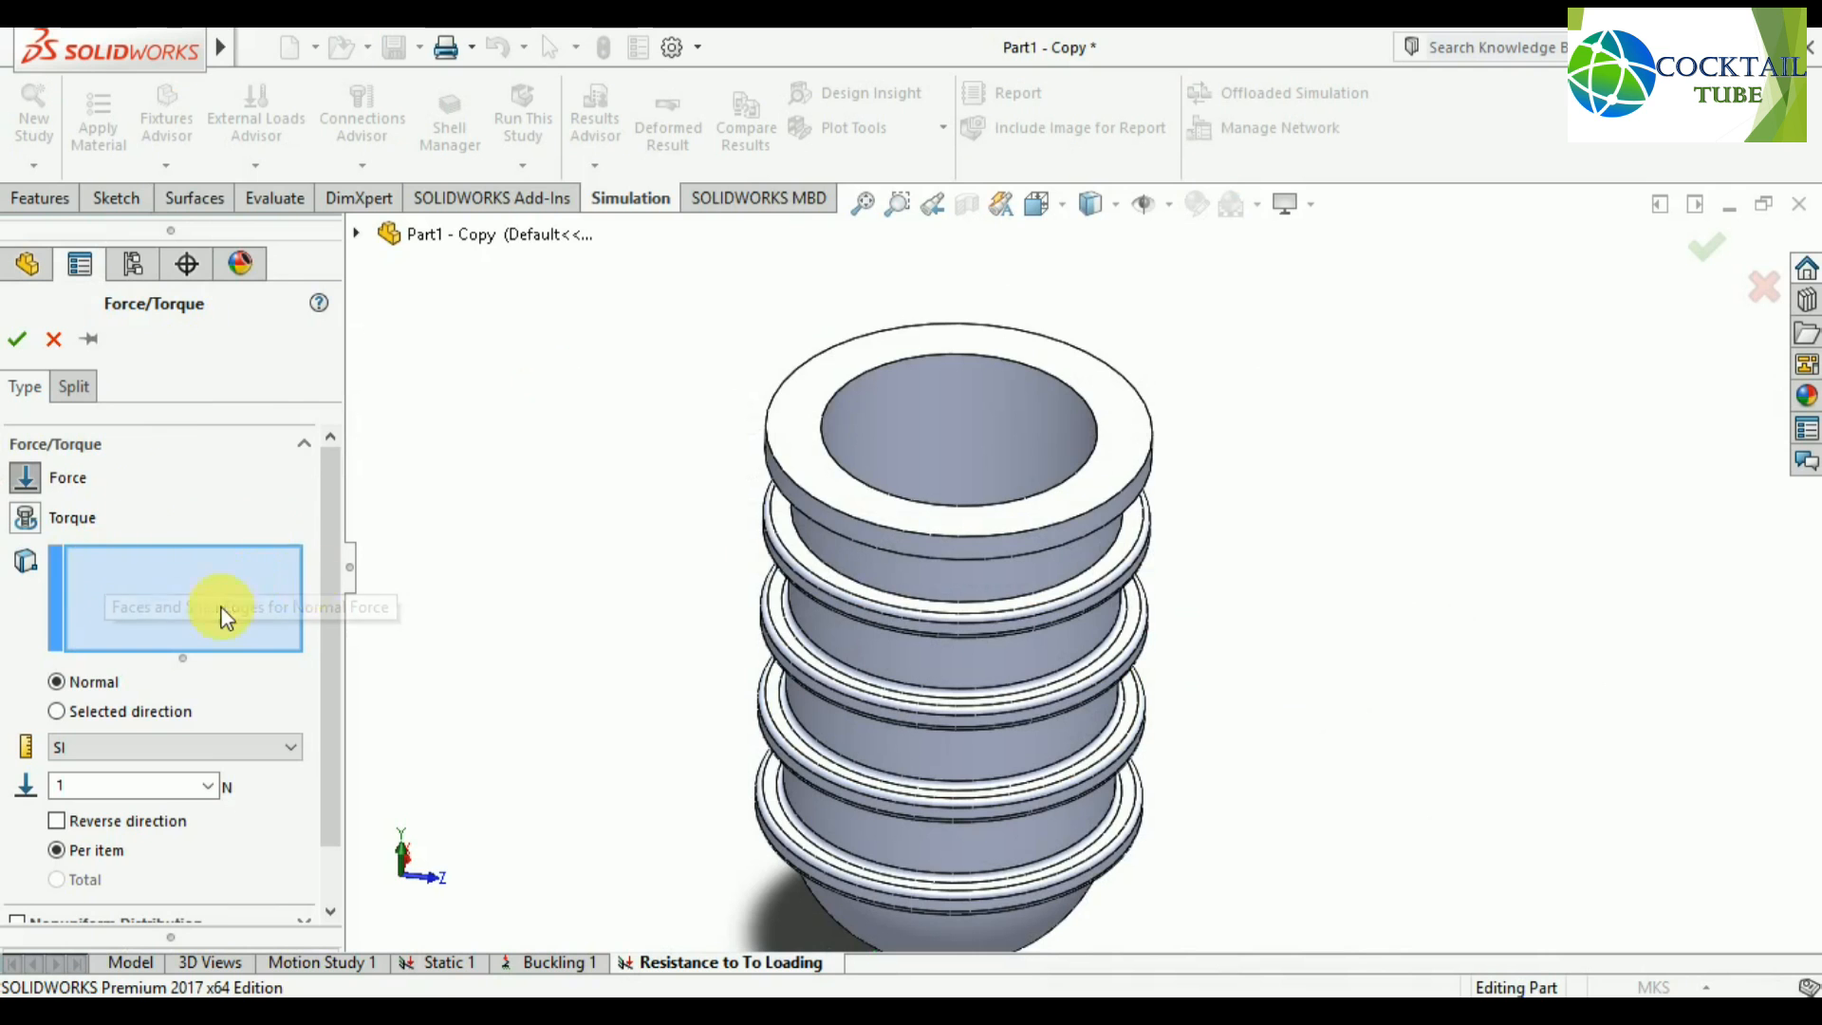
click(852, 365)
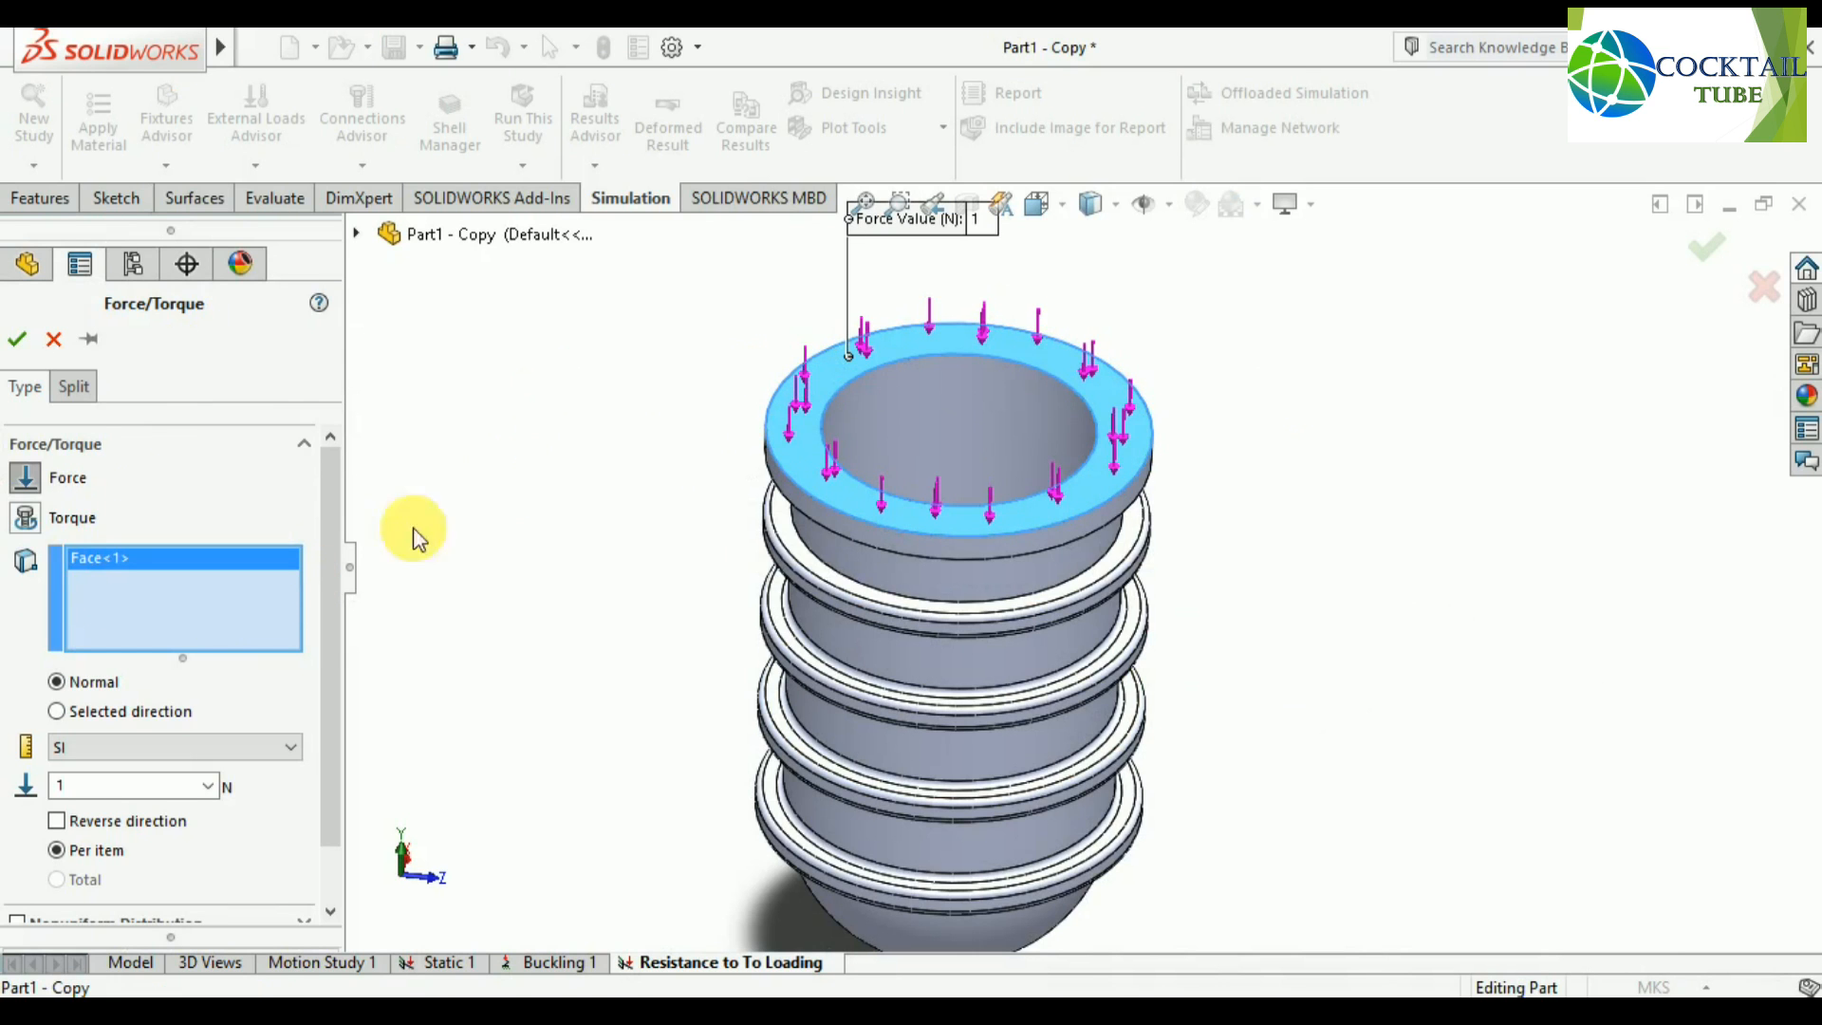
click(142, 785)
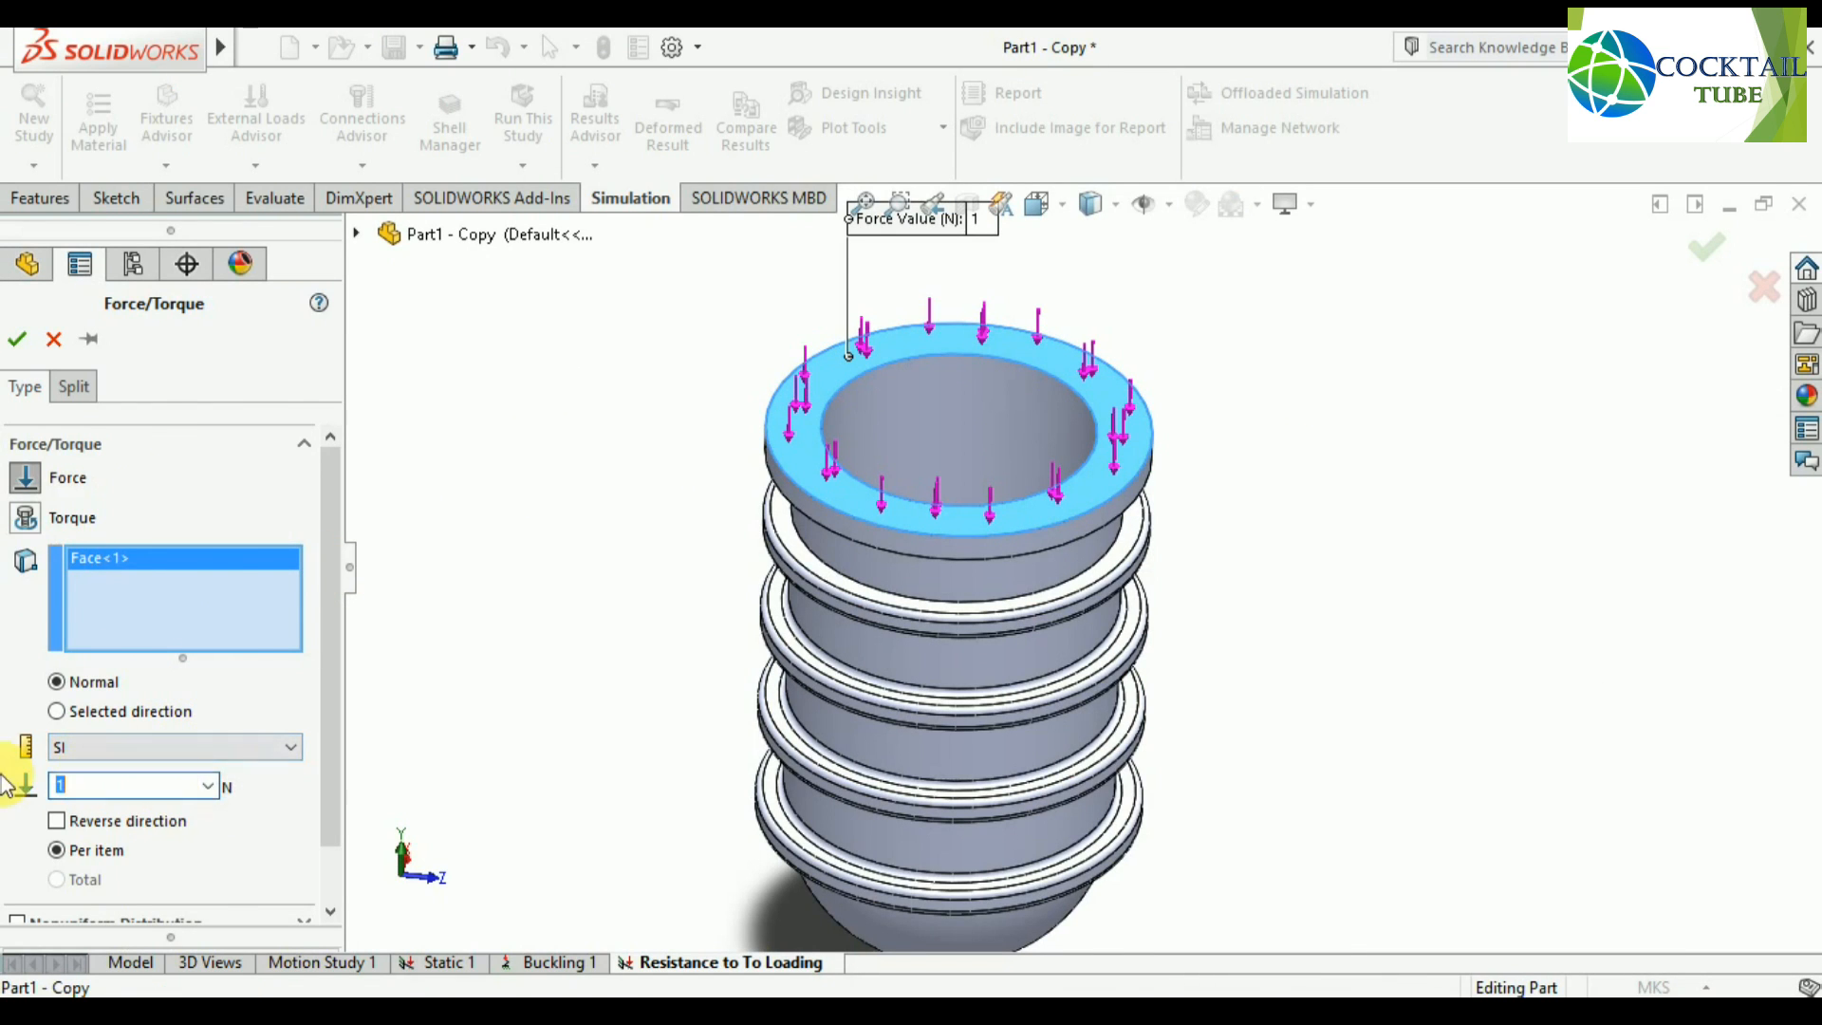
text(5000)
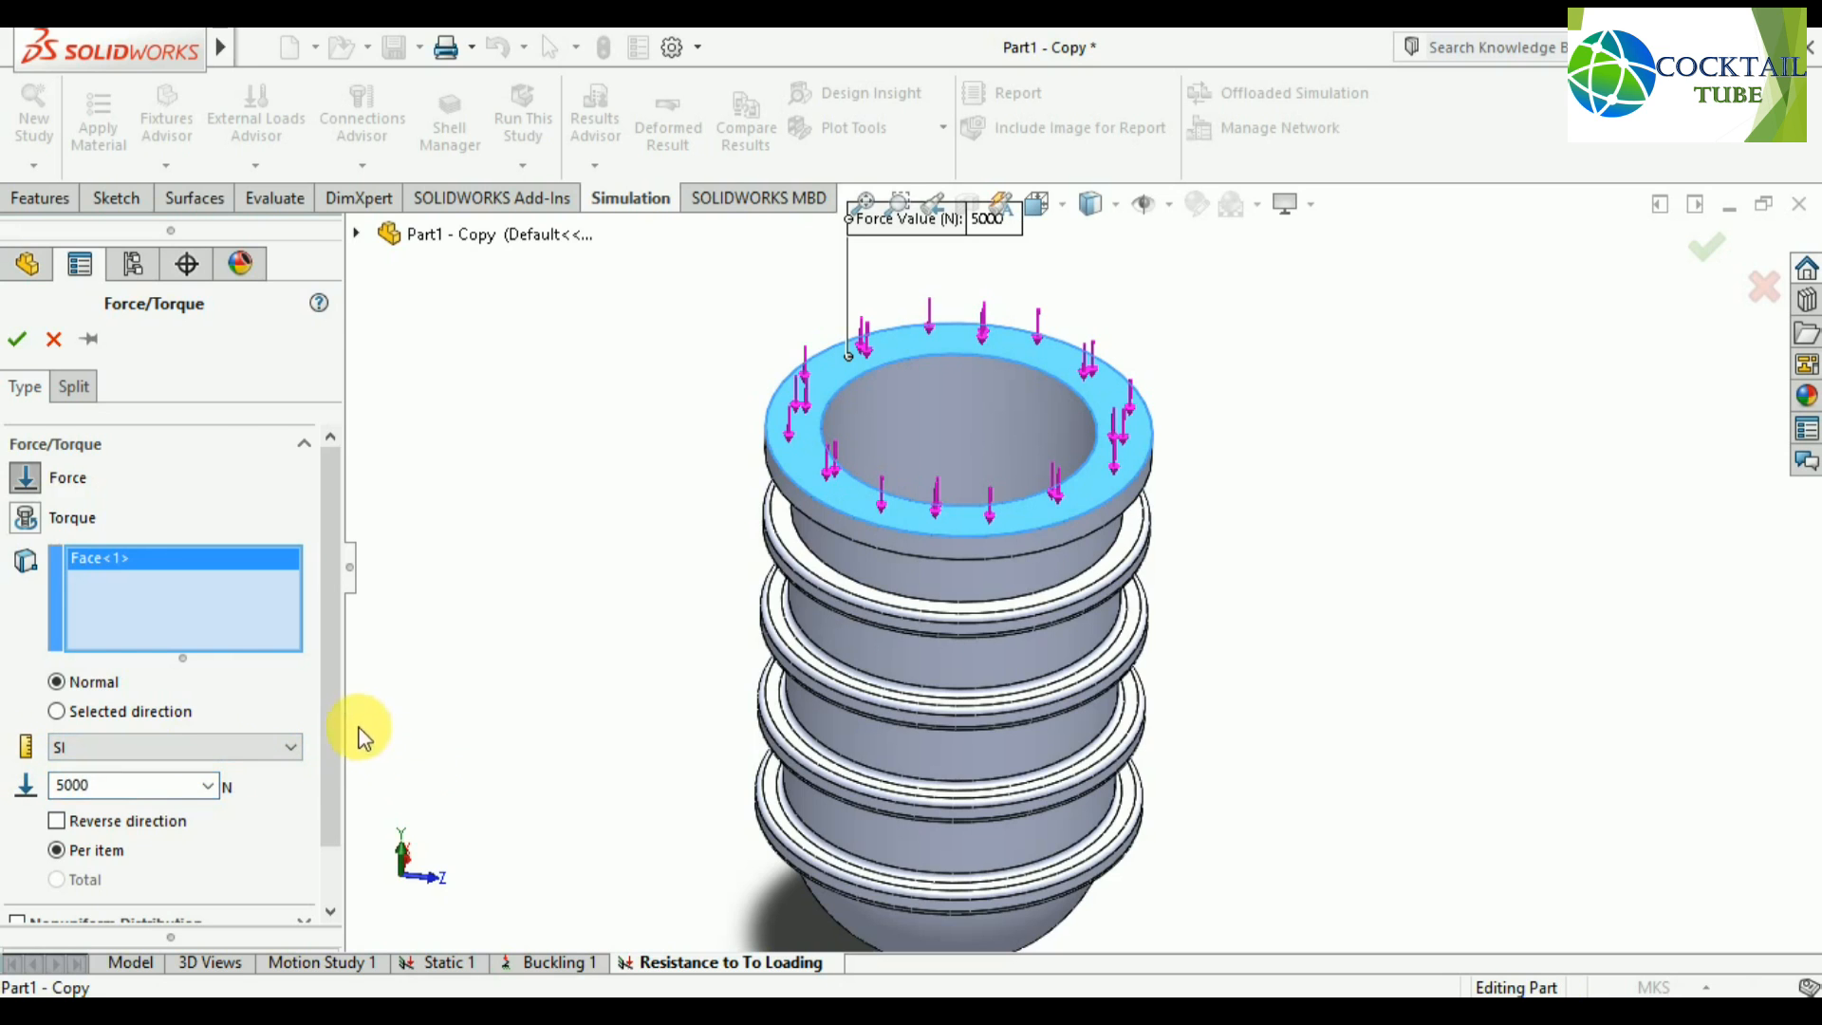
scroll(325, 812, down, 1)
scroll(317, 697, up, 1)
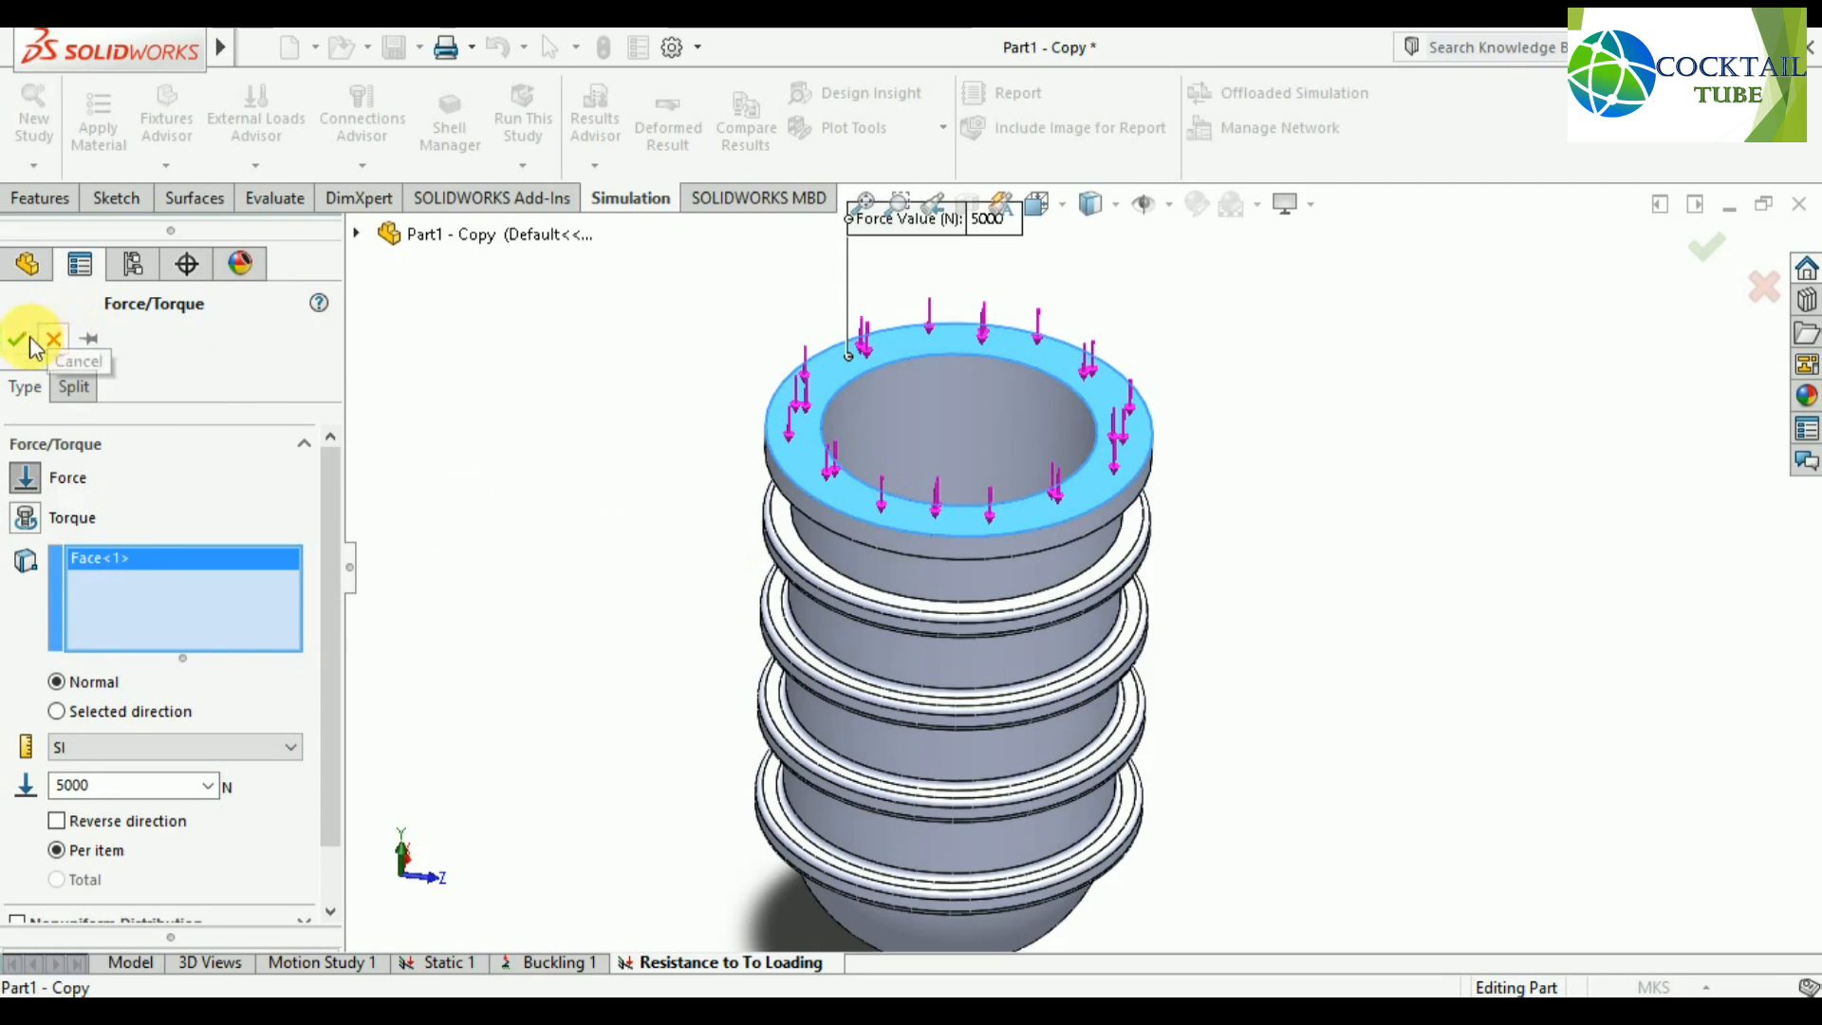
click(28, 263)
key(Return)
middle_drag(601, 459, 1188, 528)
middle_drag(813, 663, 1139, 745)
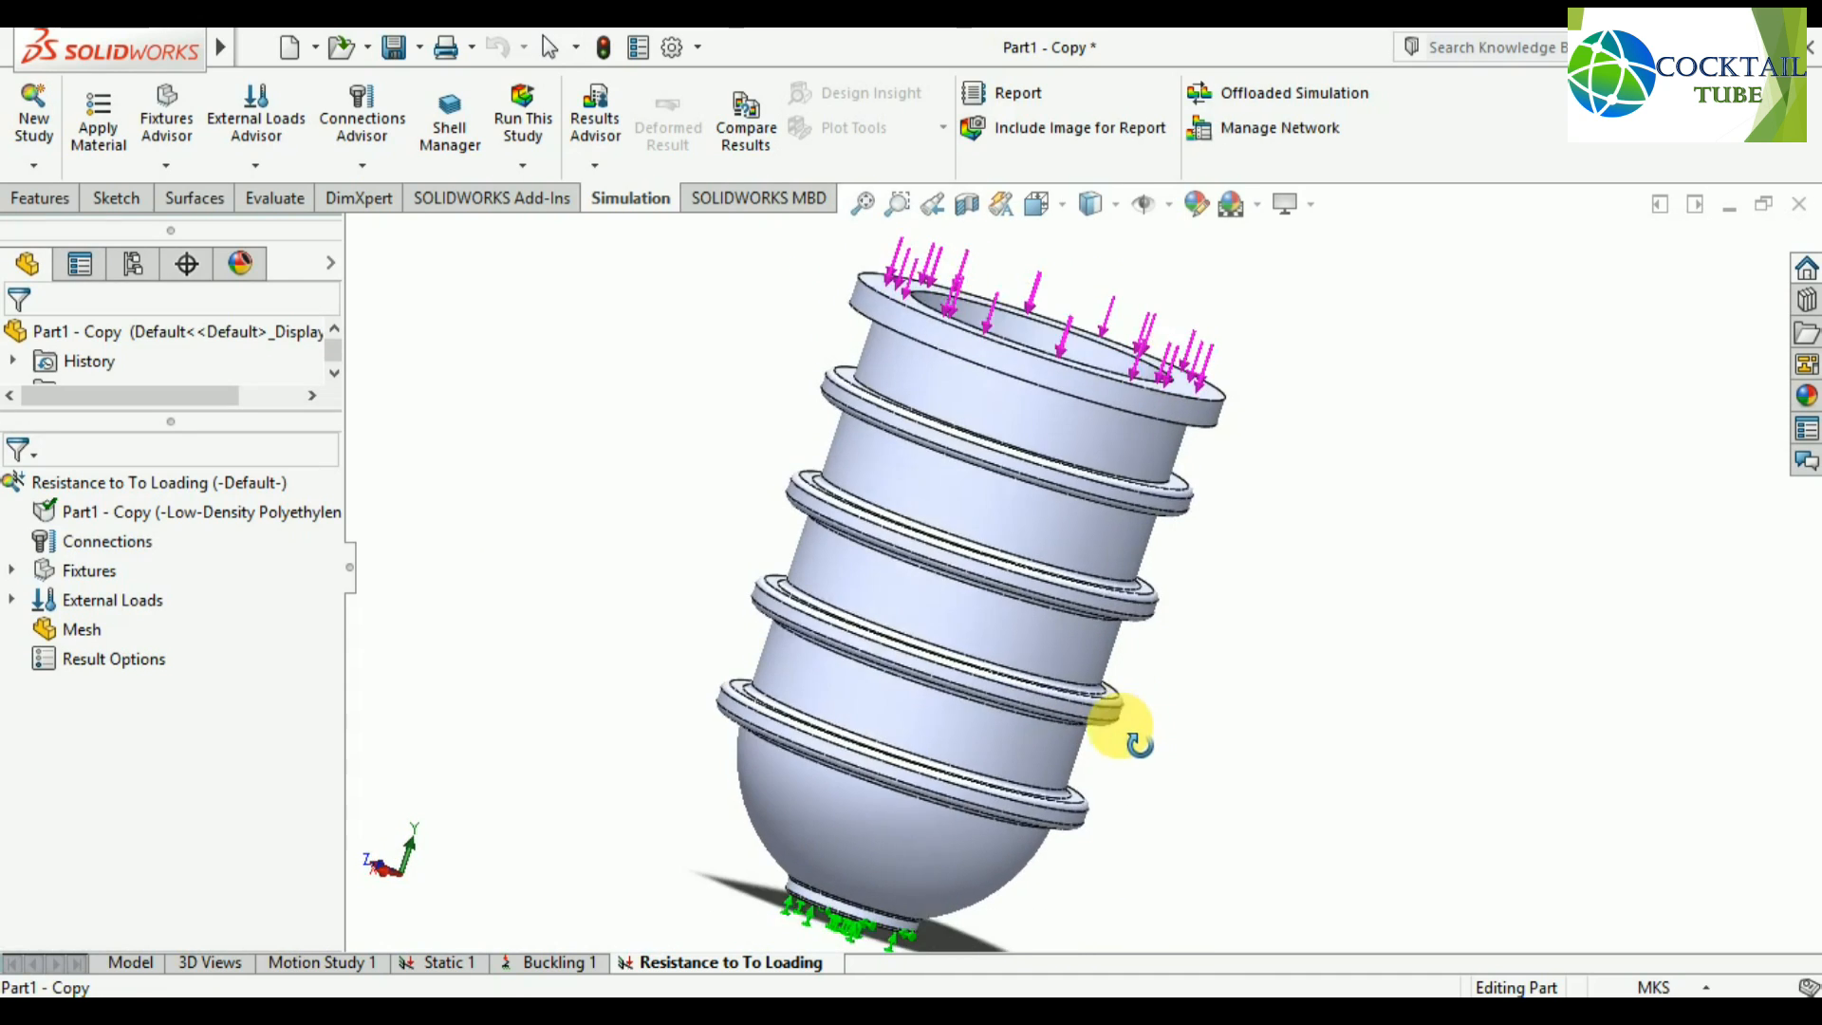